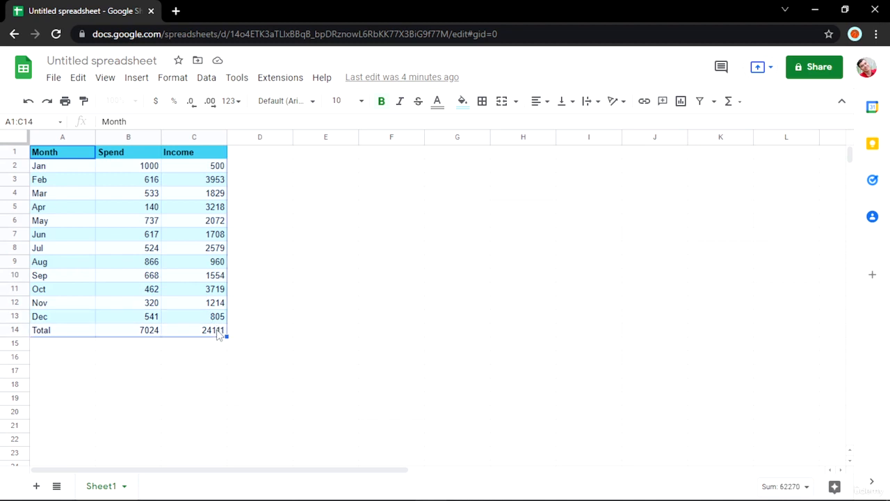
click(263, 212)
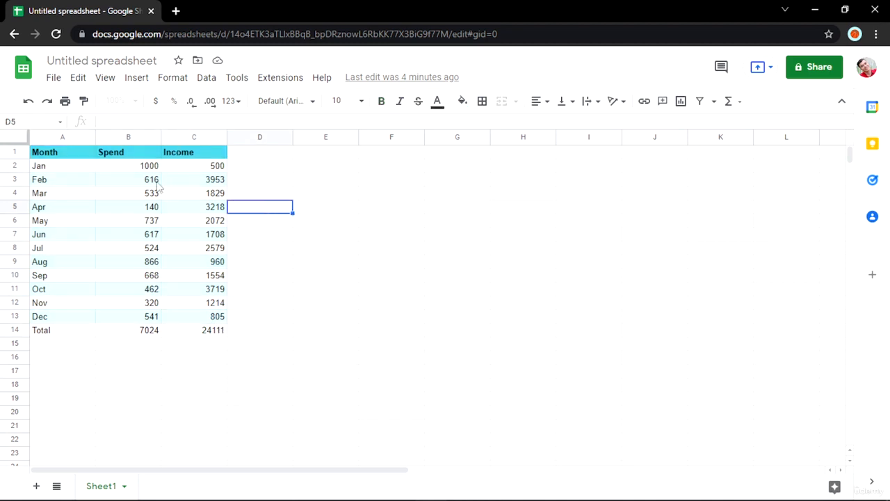
click(136, 77)
click(61, 193)
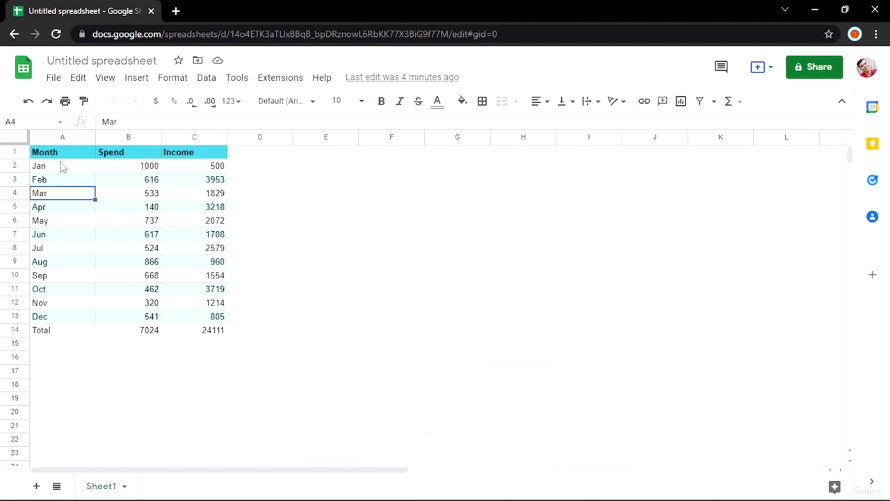
Step: Start a pivot table from the monthly spend and income table, using Sheet1!A1:C14 as its data range
drag(60, 154, 217, 319)
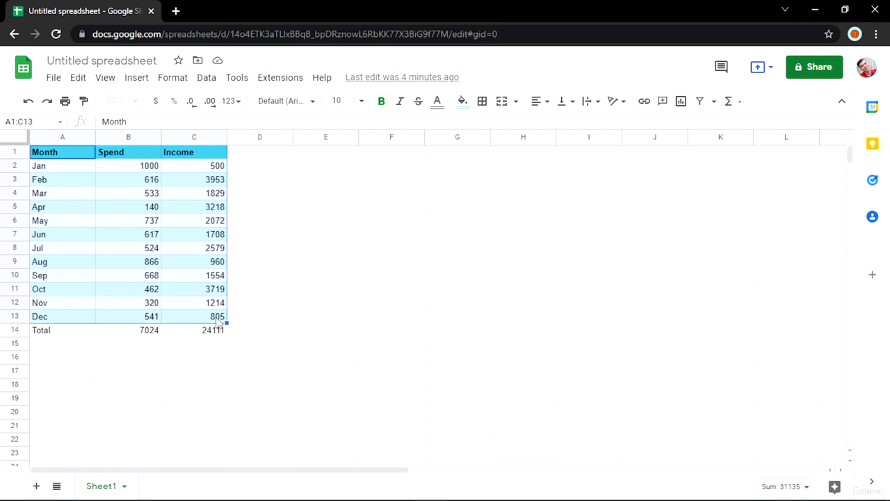
click(131, 80)
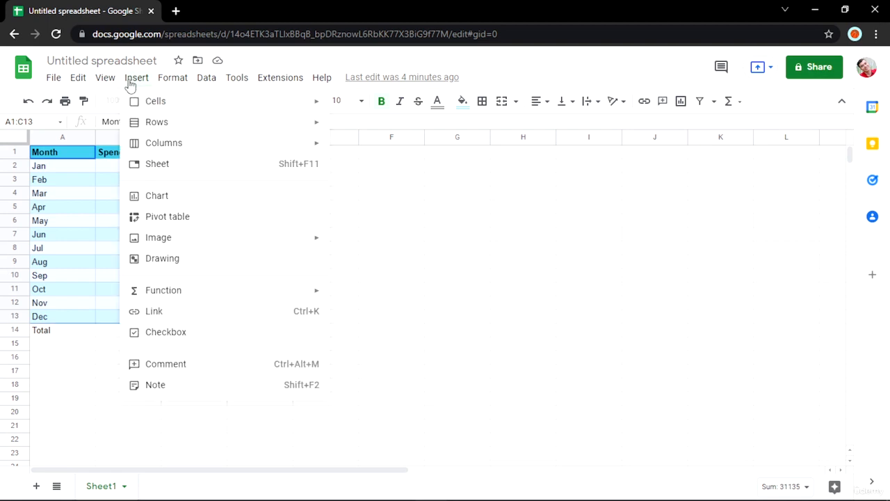
click(186, 219)
click(376, 234)
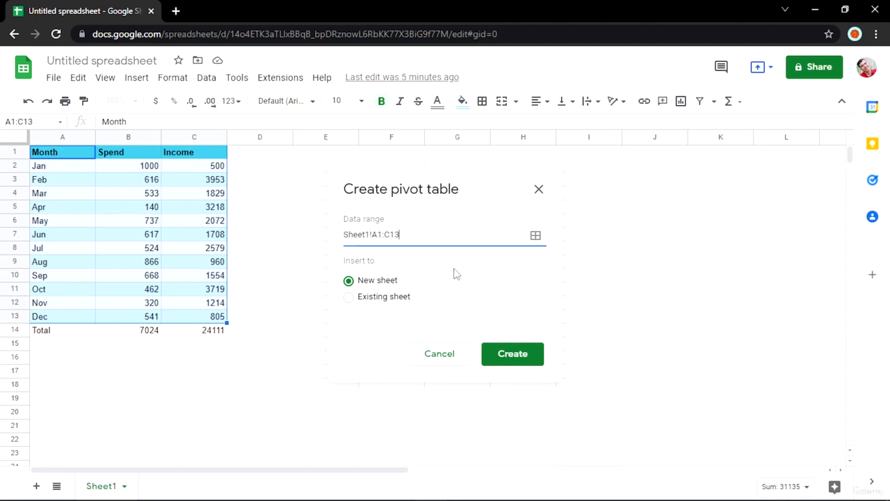
drag(414, 238, 338, 240)
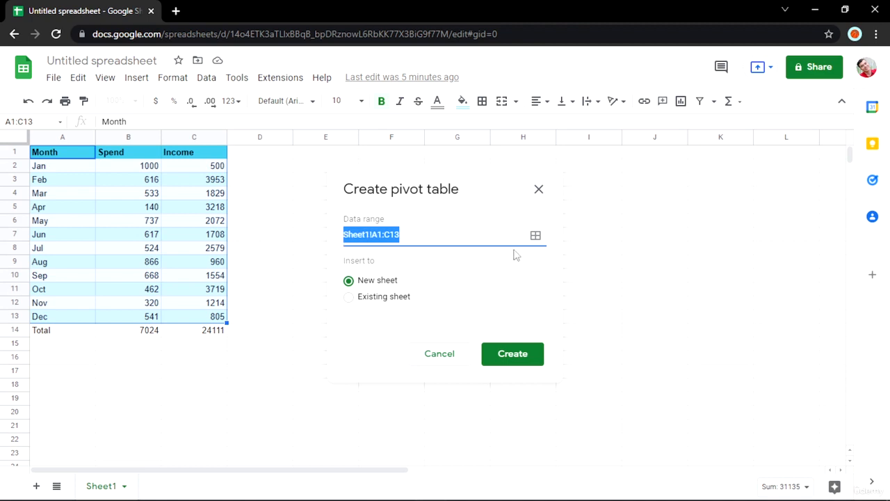
click(536, 238)
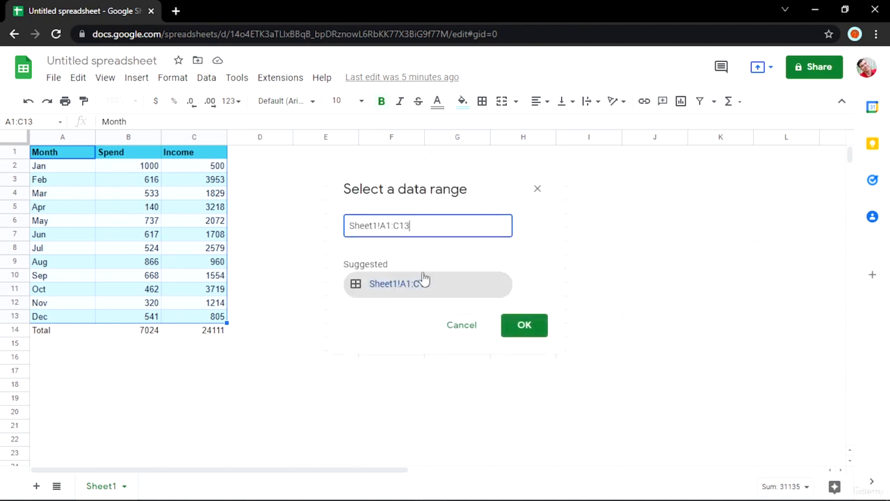
click(382, 290)
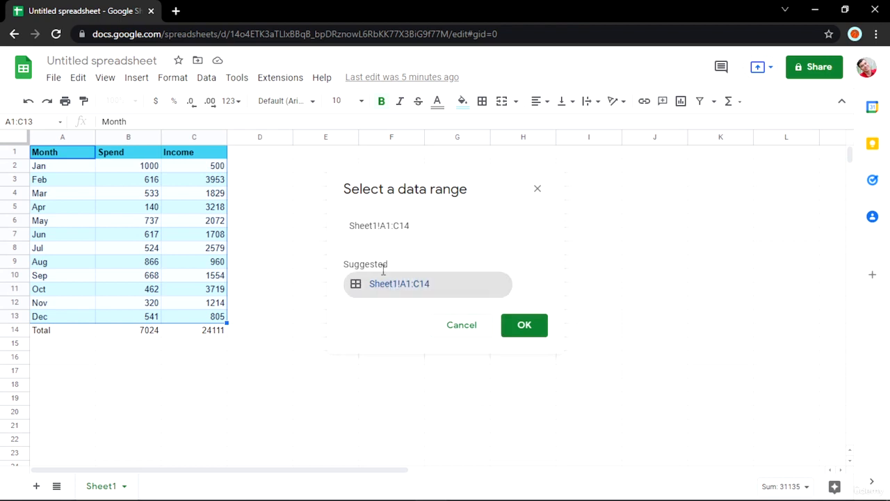
click(524, 325)
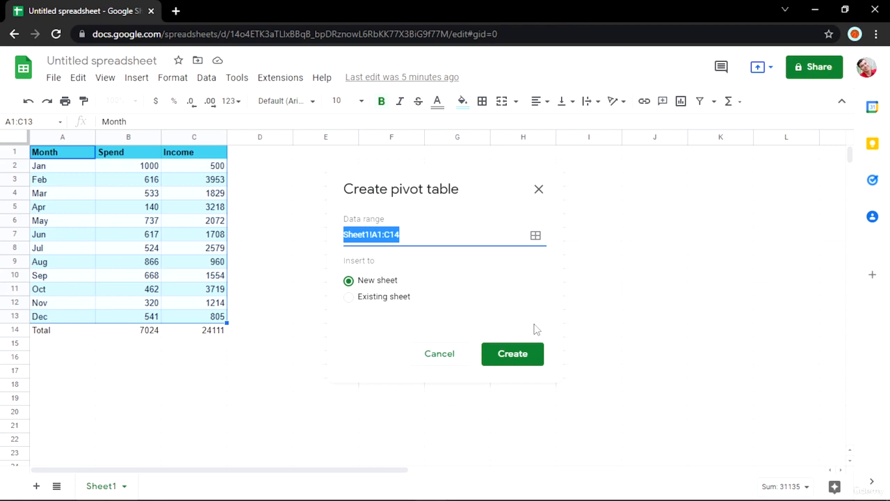
Step: Create the pivot table on the existing sheet with its location set to Sheet1!E6
click(392, 296)
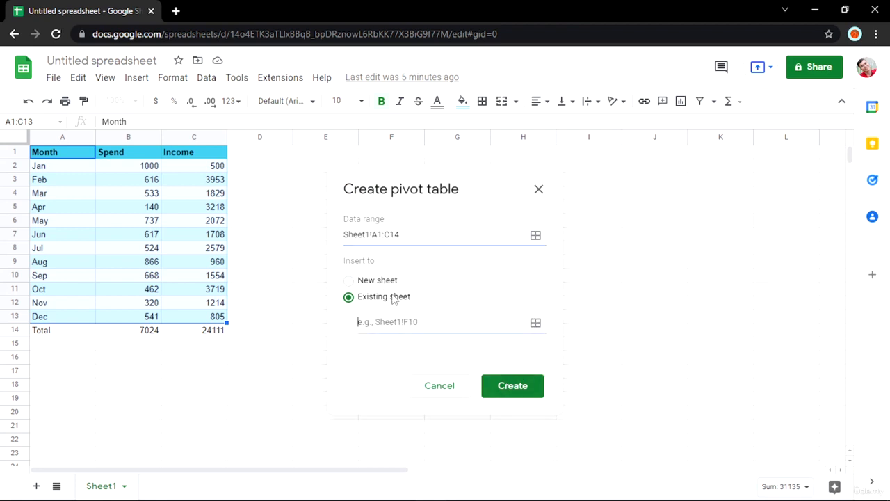
click(611, 208)
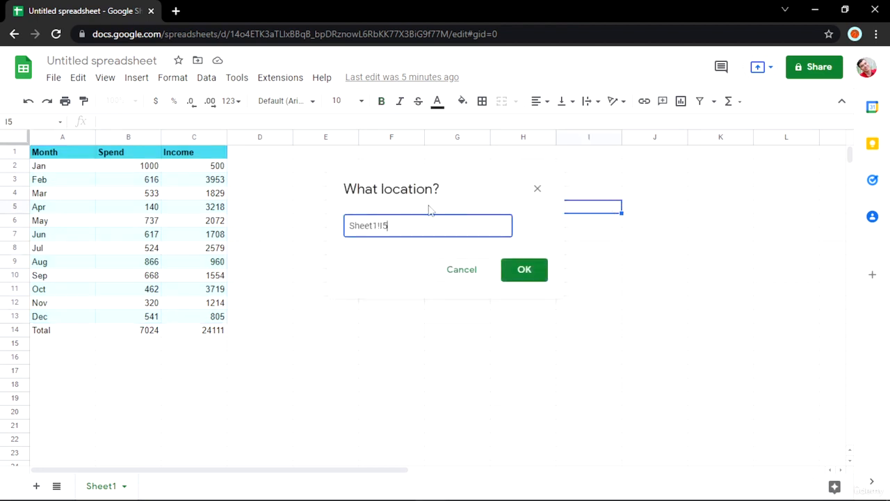
click(320, 171)
click(285, 203)
click(299, 223)
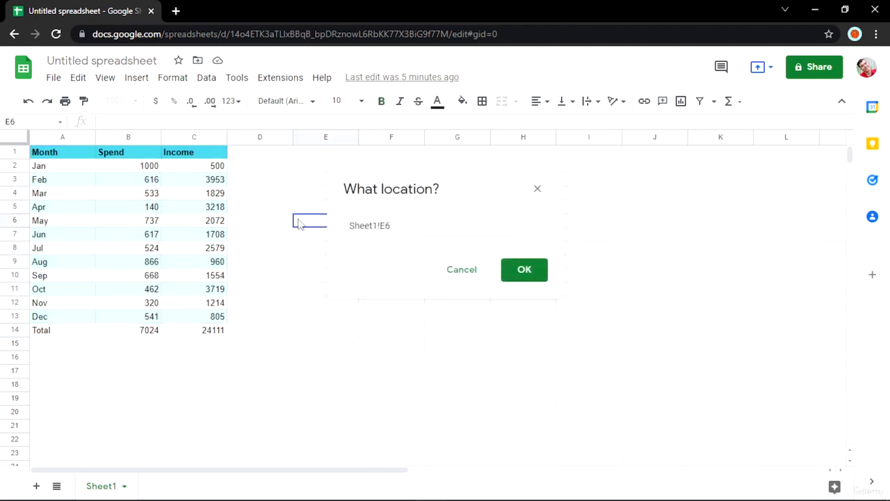
click(522, 271)
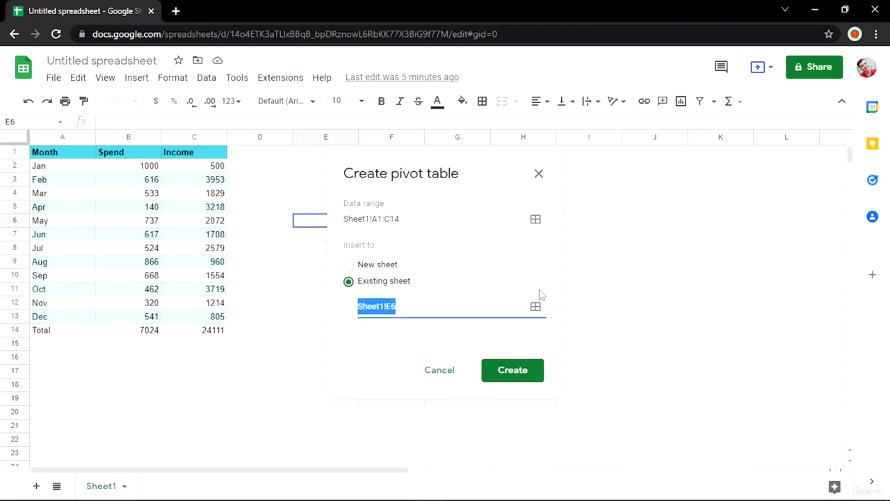
click(523, 374)
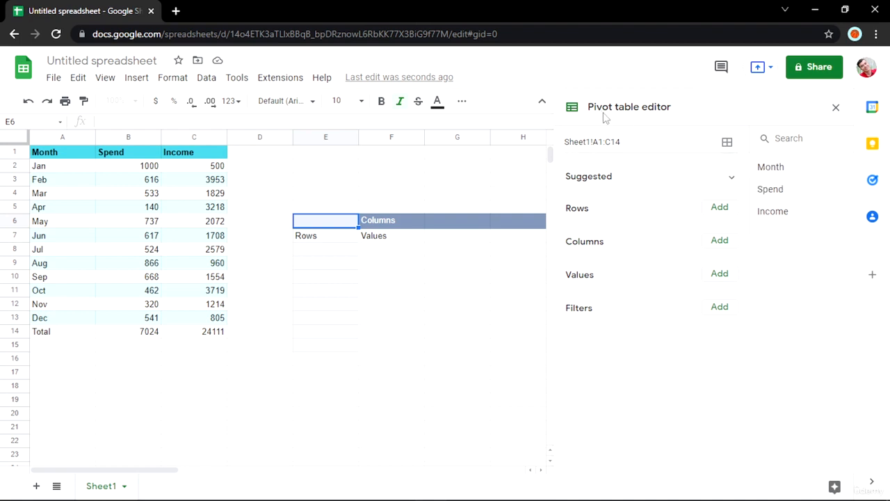
click(729, 178)
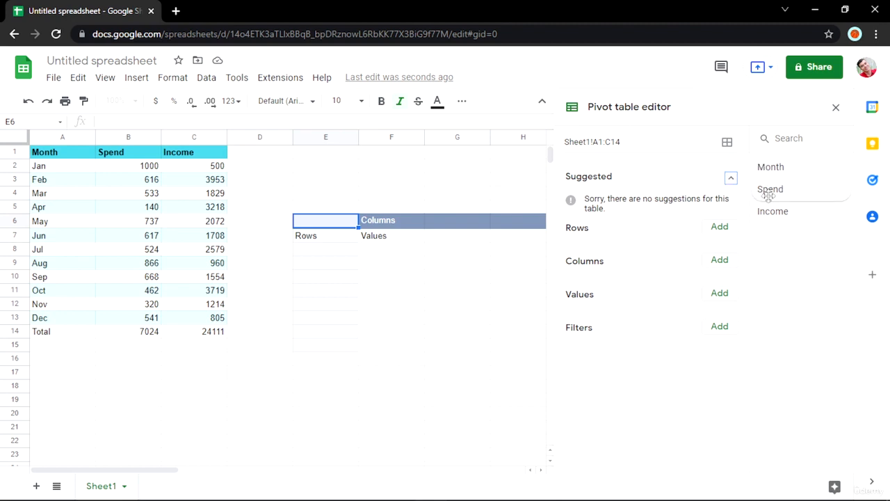
drag(762, 174, 638, 205)
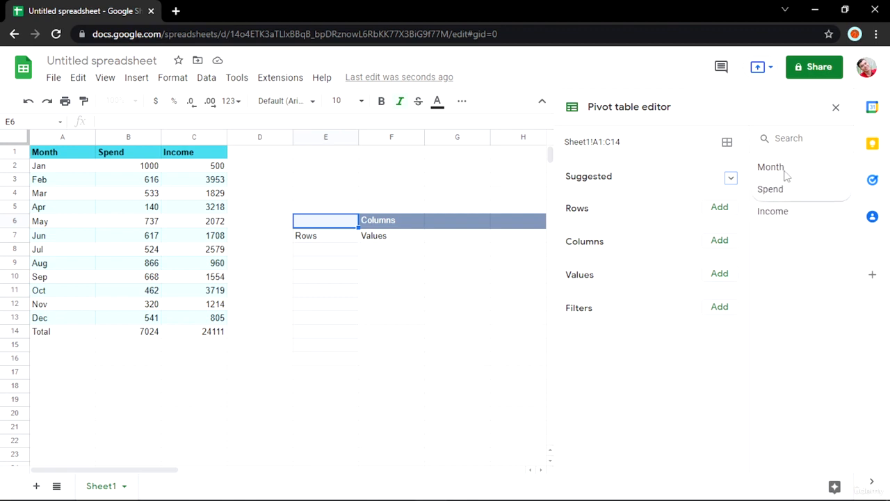
drag(790, 167, 616, 188)
drag(756, 188, 583, 227)
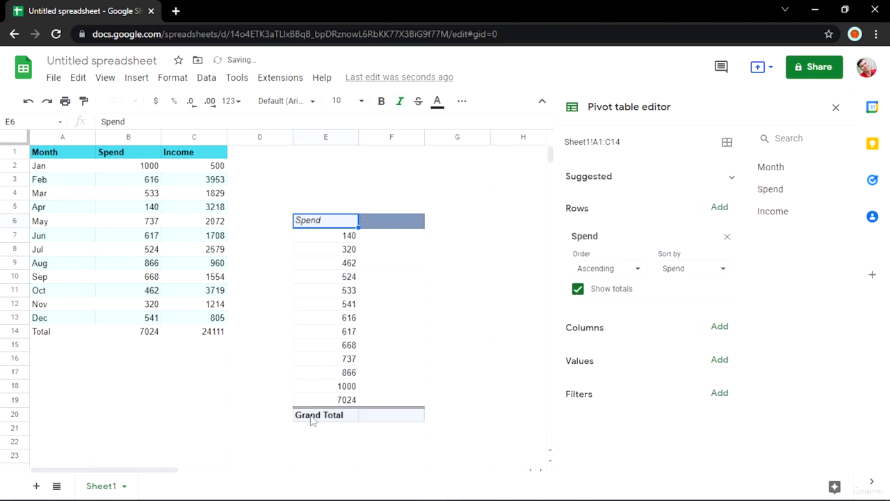
click(727, 236)
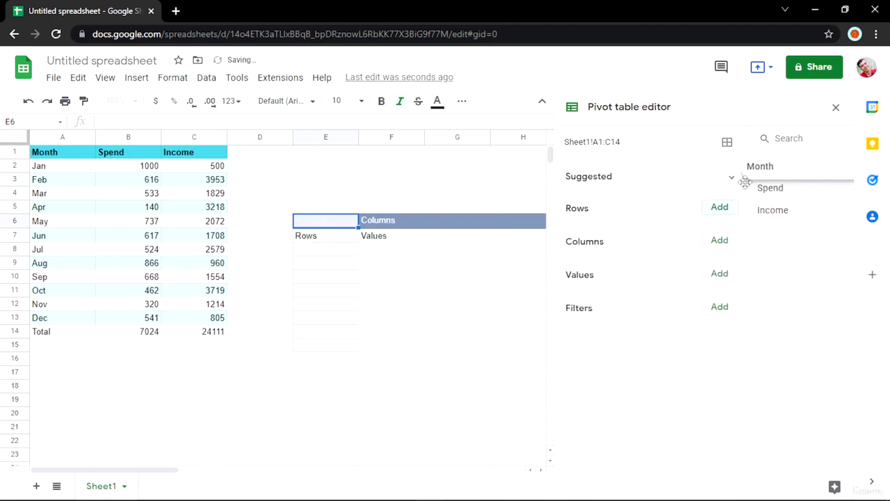
Step: Add Month as the pivot table's row field, with Spend and Income as its values
drag(745, 182, 582, 226)
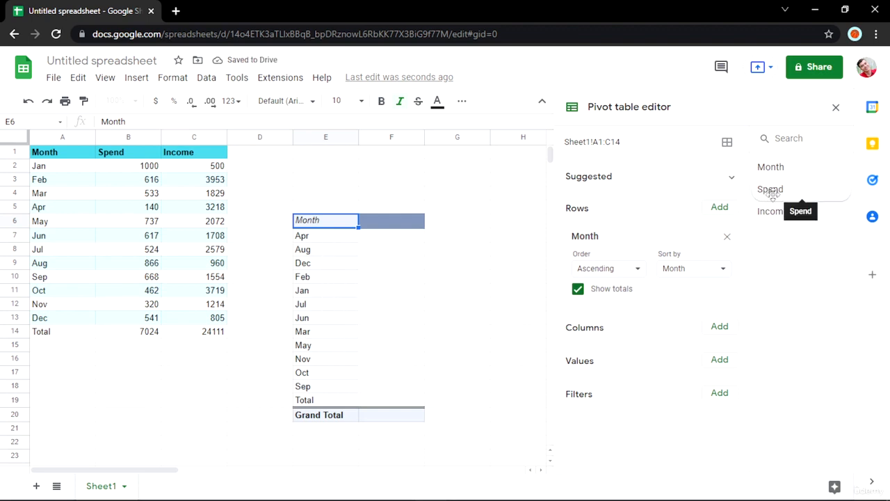
drag(776, 210, 588, 383)
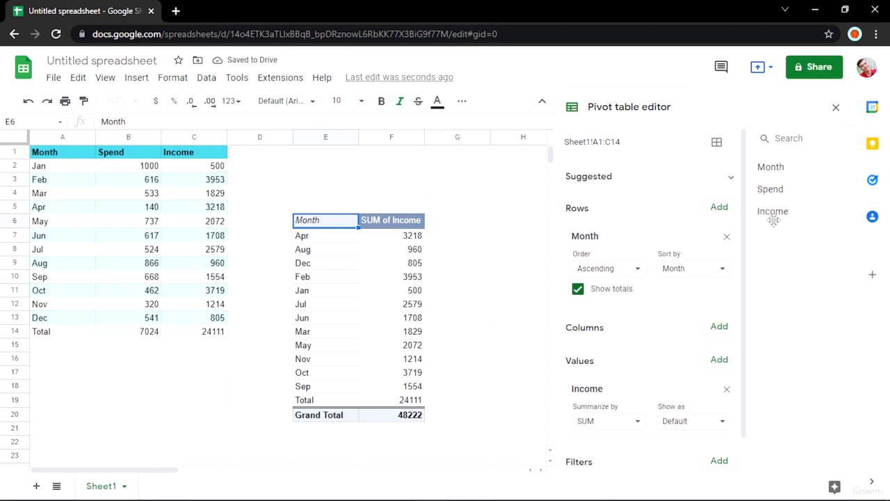
drag(769, 190, 590, 394)
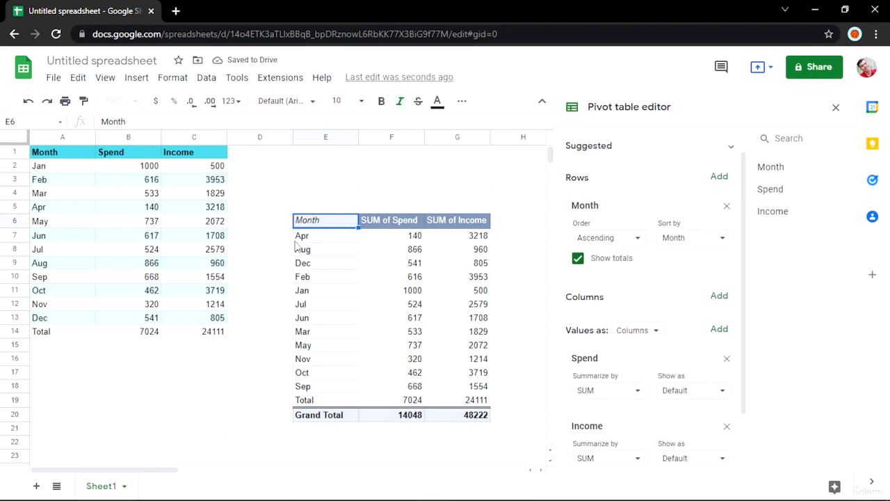
click(392, 238)
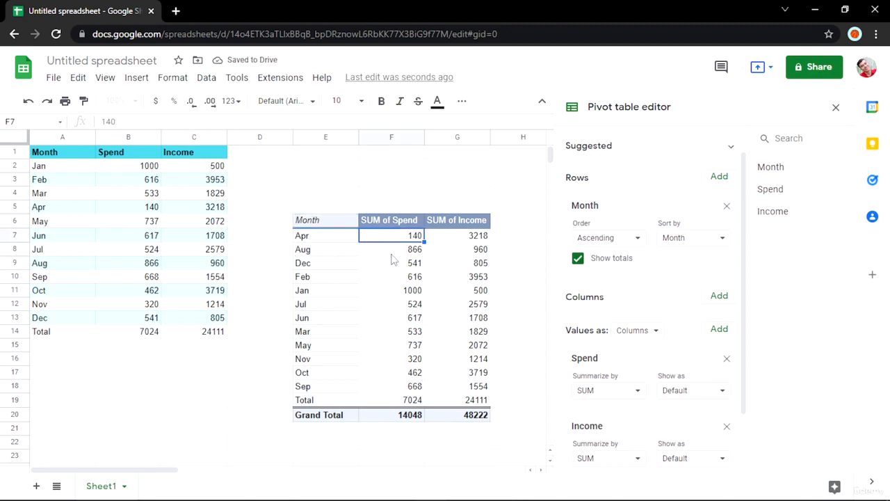
click(392, 252)
click(394, 264)
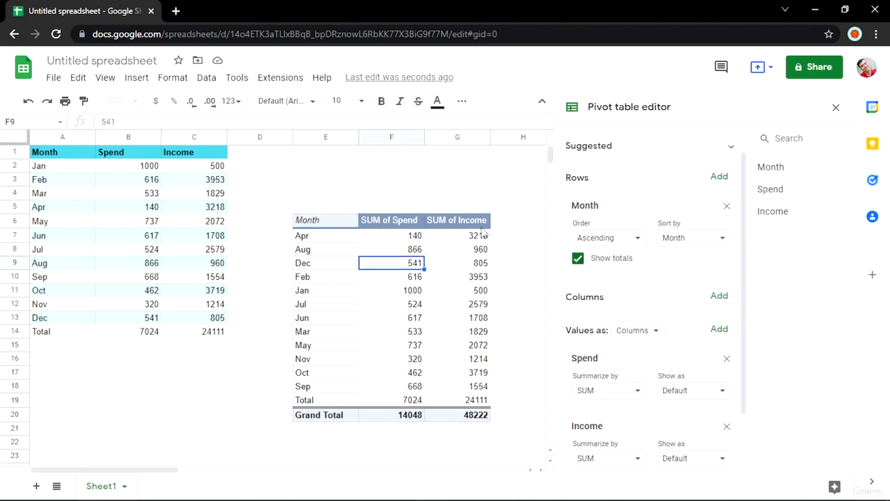
click(409, 421)
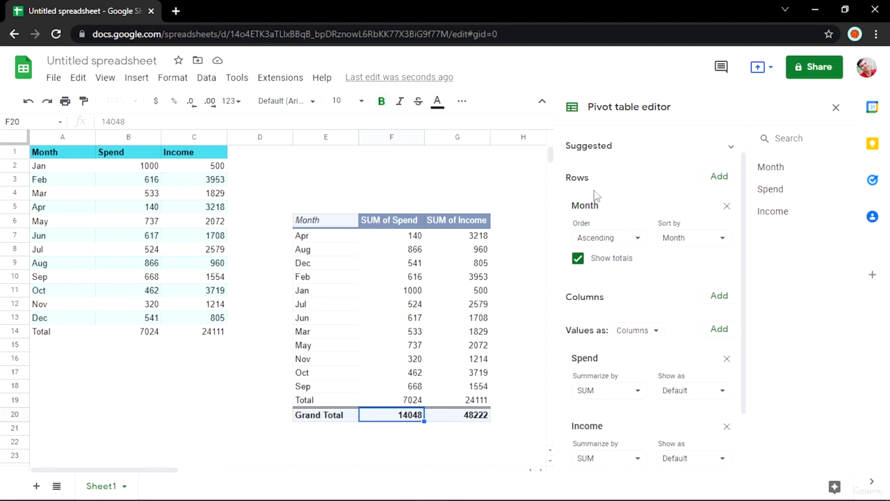
Step: Sort the pivot table's Month rows in descending order and switch them back to ascending
click(609, 240)
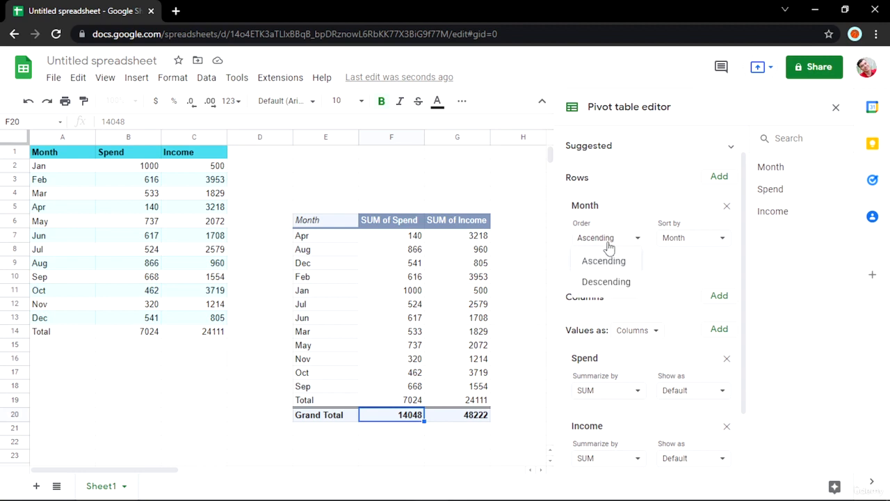
click(615, 280)
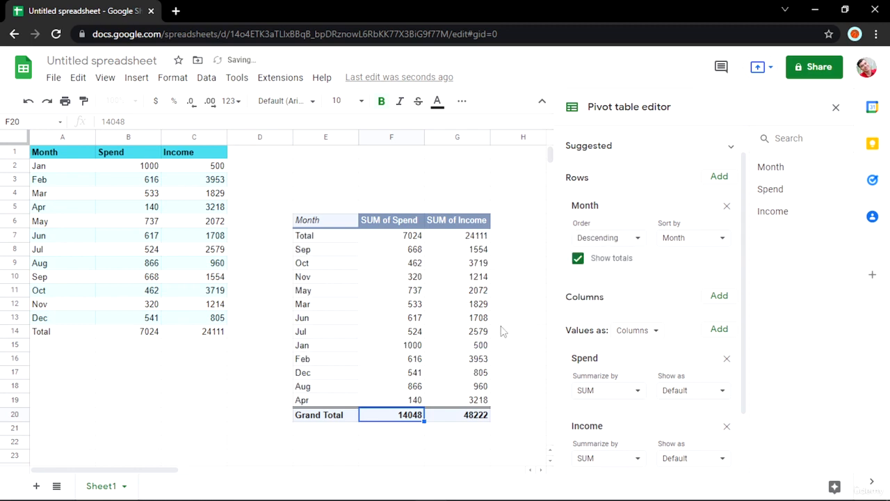
click(597, 240)
click(599, 260)
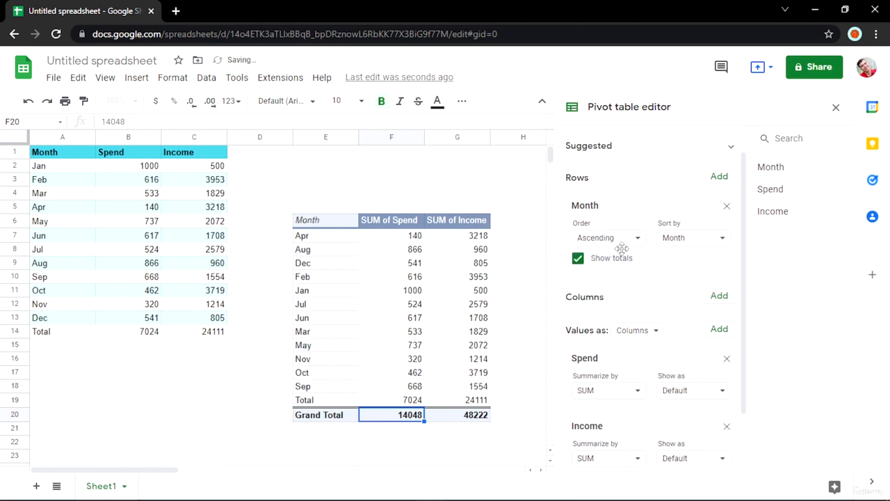
click(681, 240)
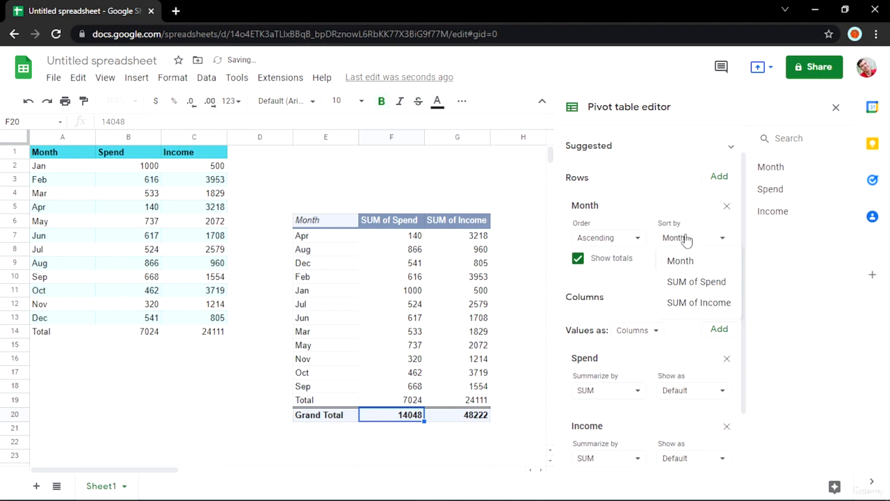
click(684, 240)
scroll(677, 267, down, 1)
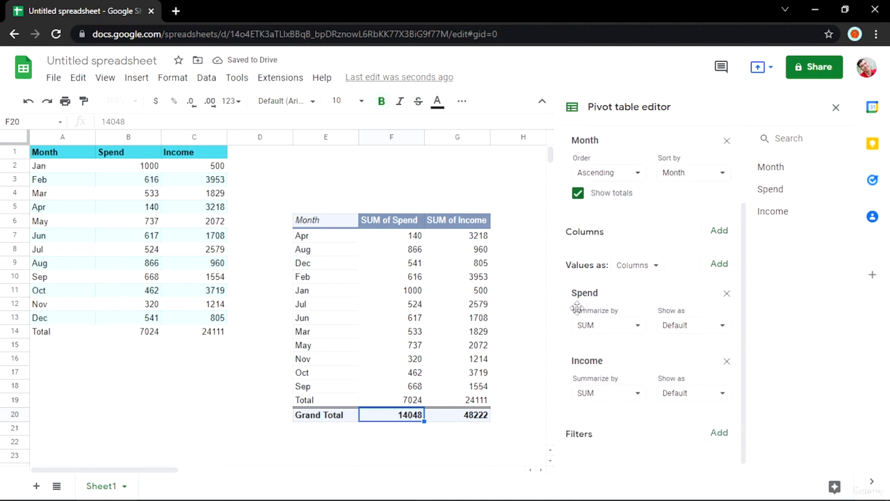
click(596, 333)
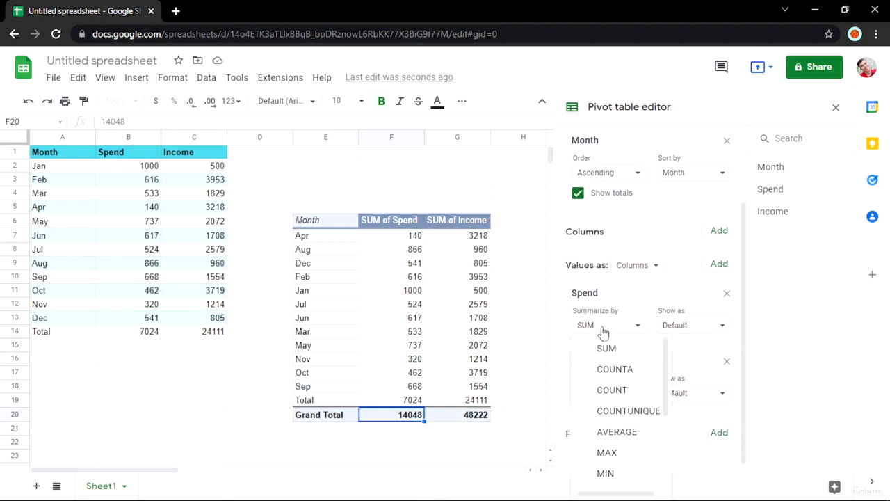
click(648, 295)
Step: Add a Month filter to the pivot table that shows only Apr, and remove the filter again
scroll(650, 298, down, 1)
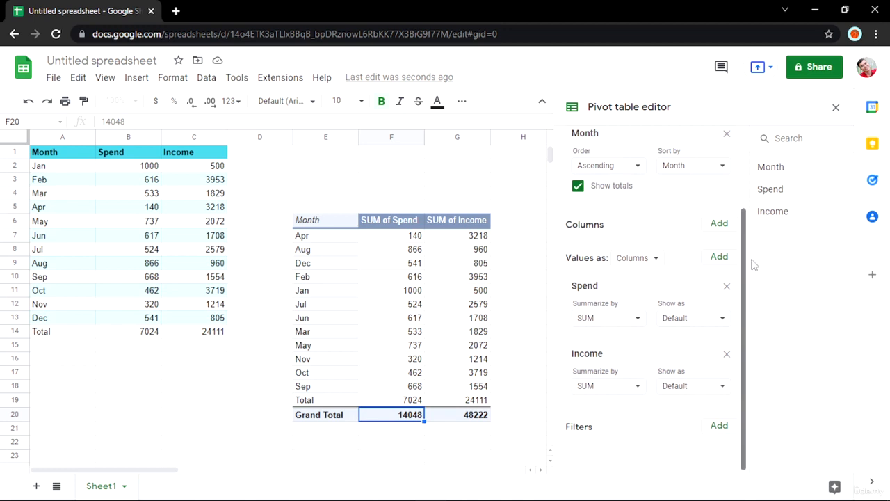
drag(770, 167, 611, 457)
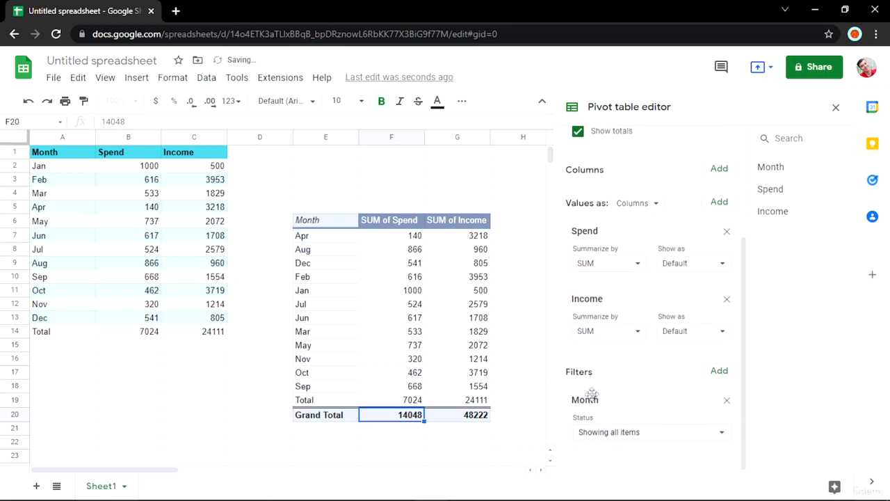
click(617, 433)
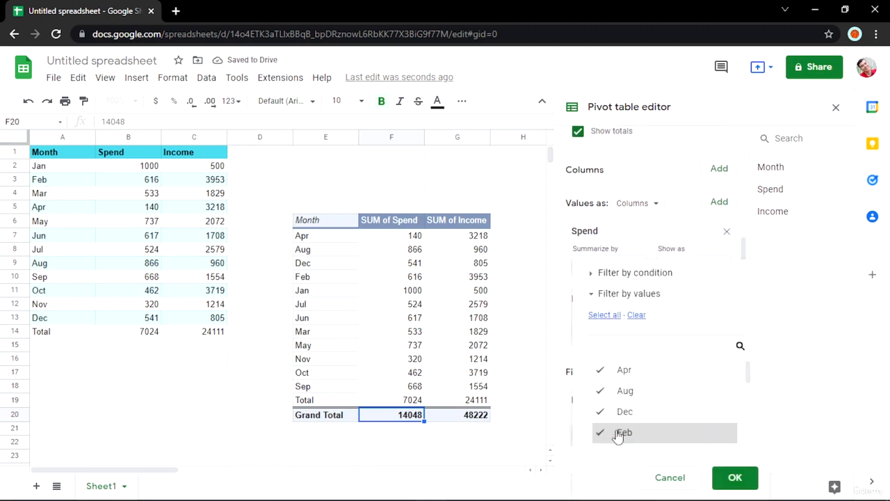
click(636, 314)
click(636, 376)
click(727, 477)
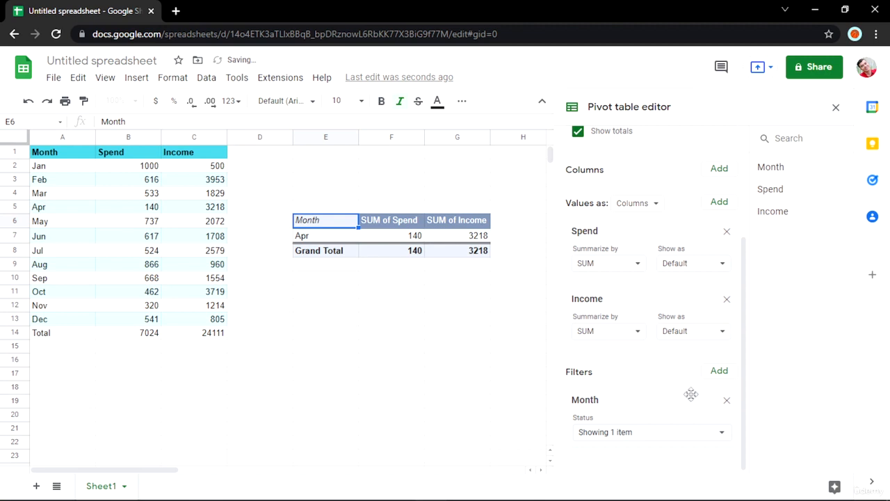
click(727, 403)
scroll(619, 344, up, 3)
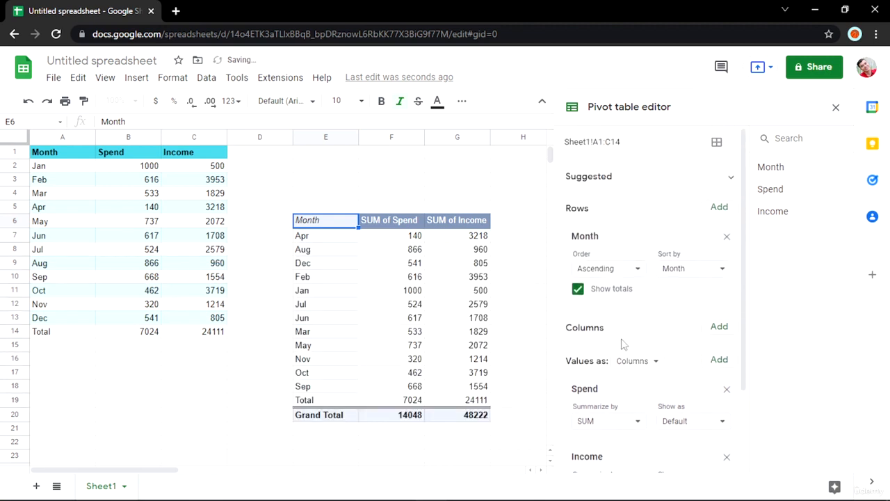
Step: Move Spend from the pivot table's values to its columns, and move Income from the values to the columns above Spend
drag(602, 388, 610, 367)
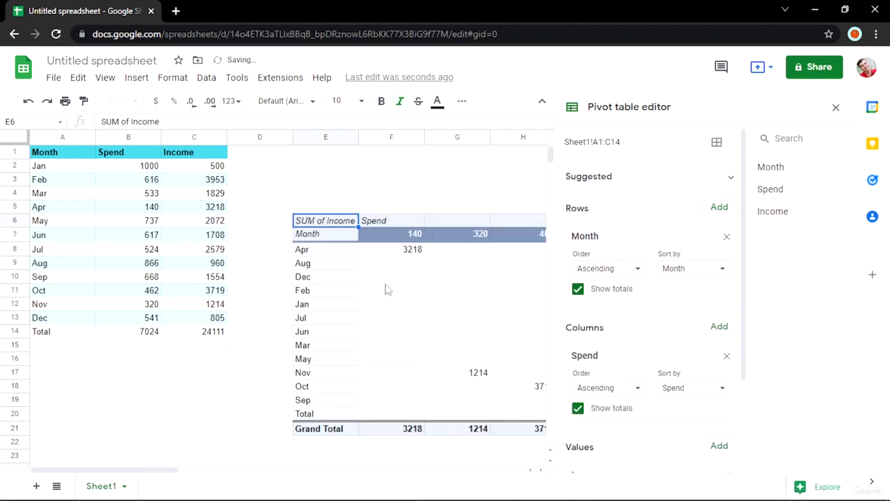
drag(440, 304, 139, 312)
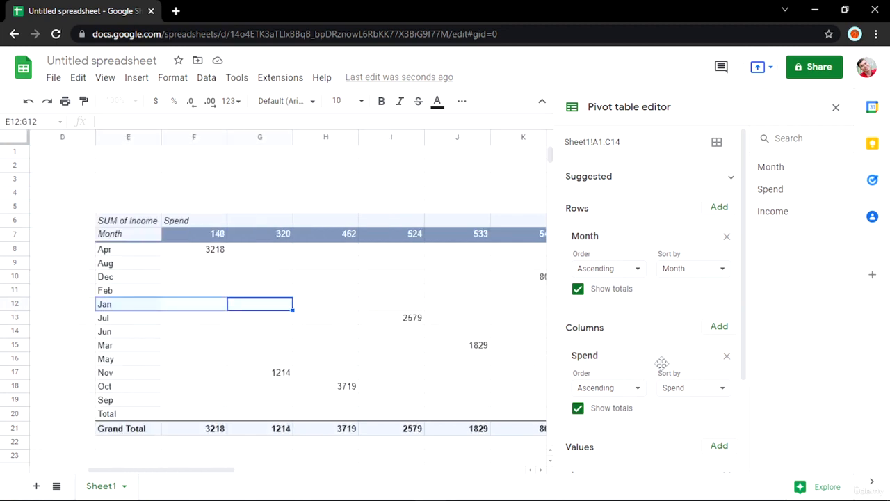
drag(701, 359, 640, 368)
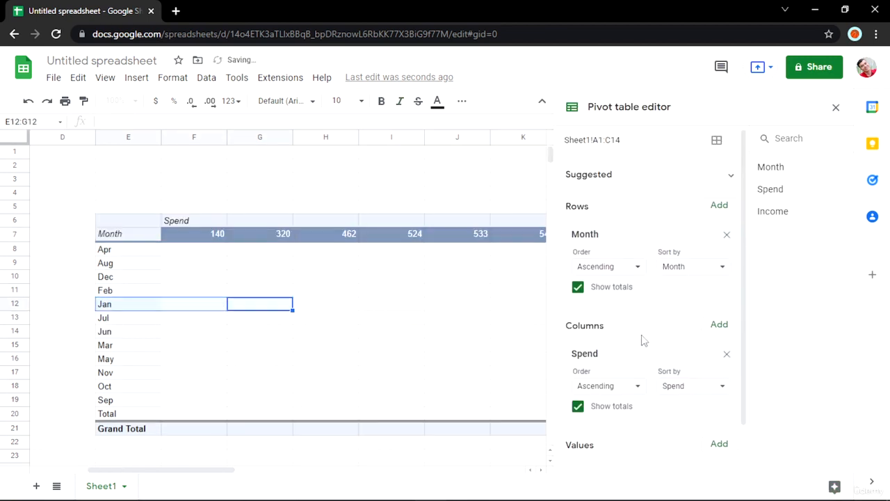
scroll(642, 326, down, 1)
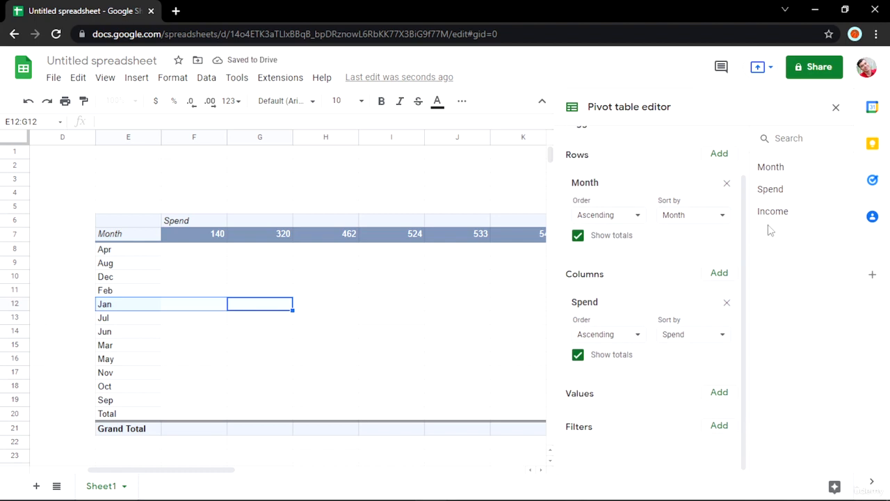
drag(772, 212, 598, 311)
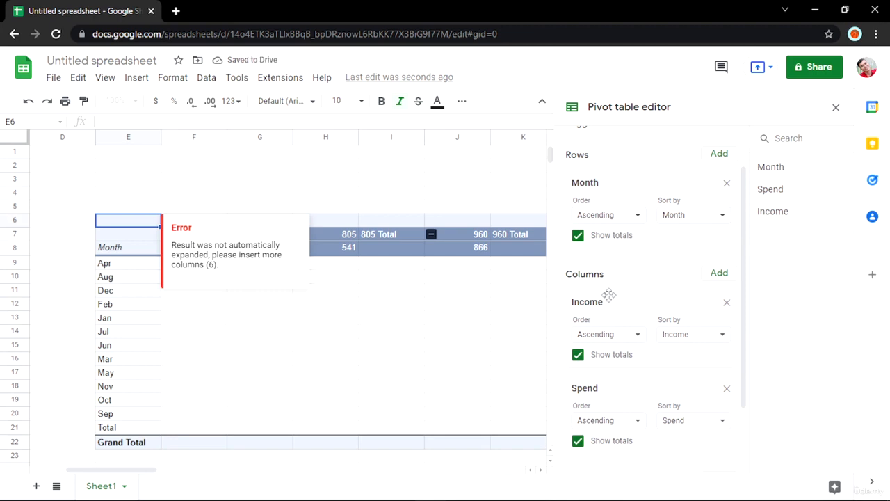
Step: Move Spend and Income from the pivot table's columns back to its values, with Income listed before Spend
scroll(609, 295, down, 2)
drag(610, 308, 606, 400)
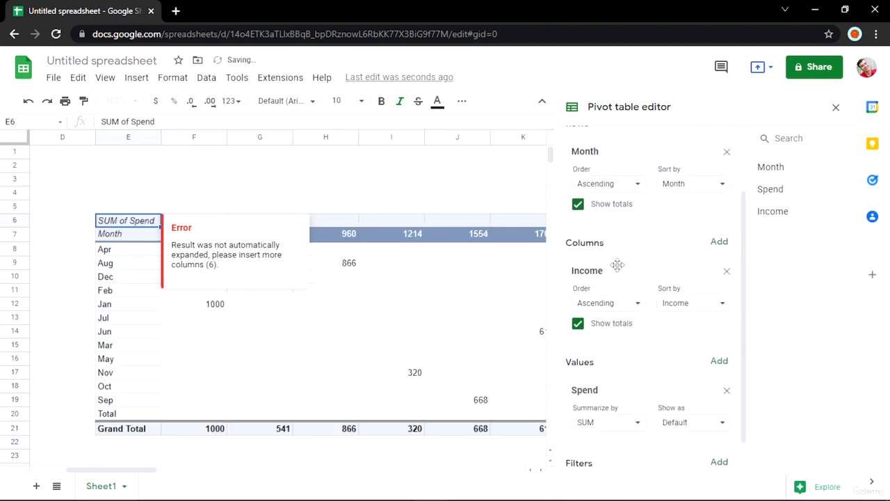
drag(618, 265, 612, 334)
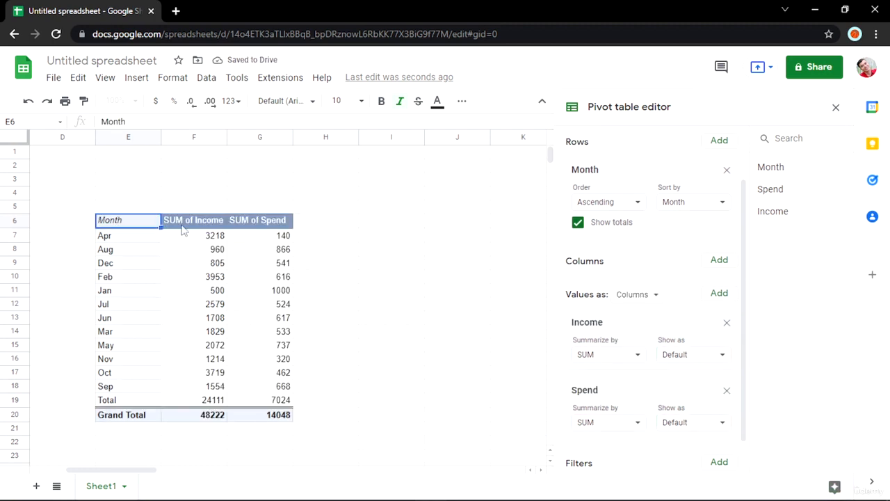
scroll(647, 361, down, 1)
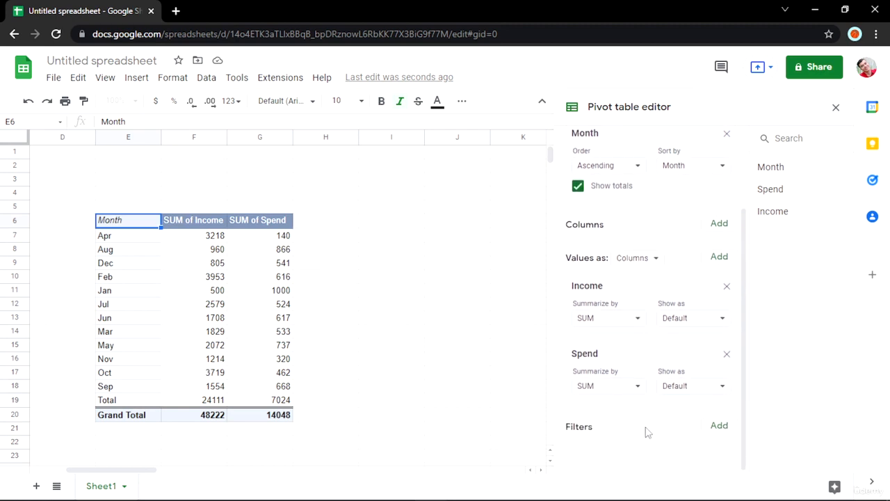
scroll(647, 417, up, 3)
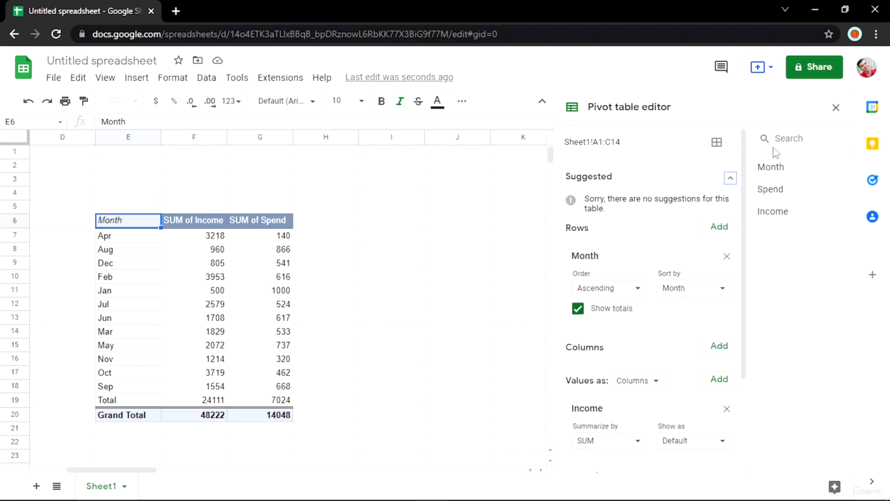
Step: Close the pivot table editor and examine the pivot table's income and spend figures beside the source data
click(836, 109)
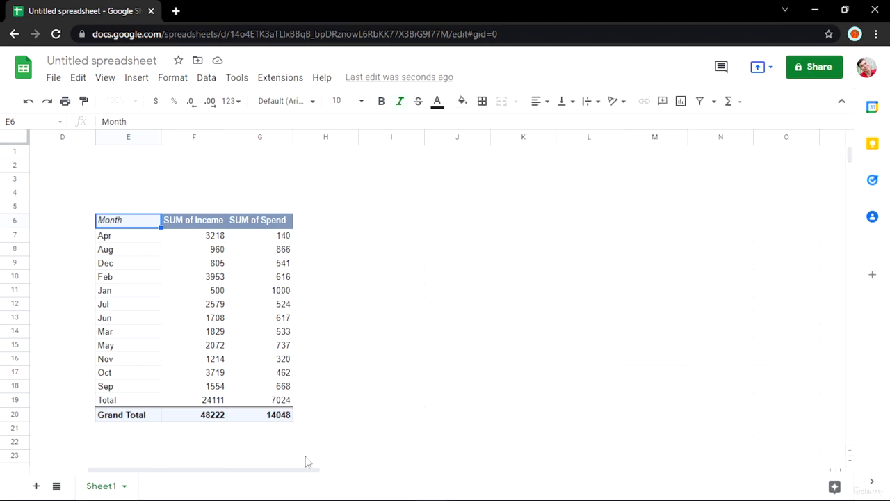
drag(308, 468, 230, 473)
click(319, 304)
click(428, 351)
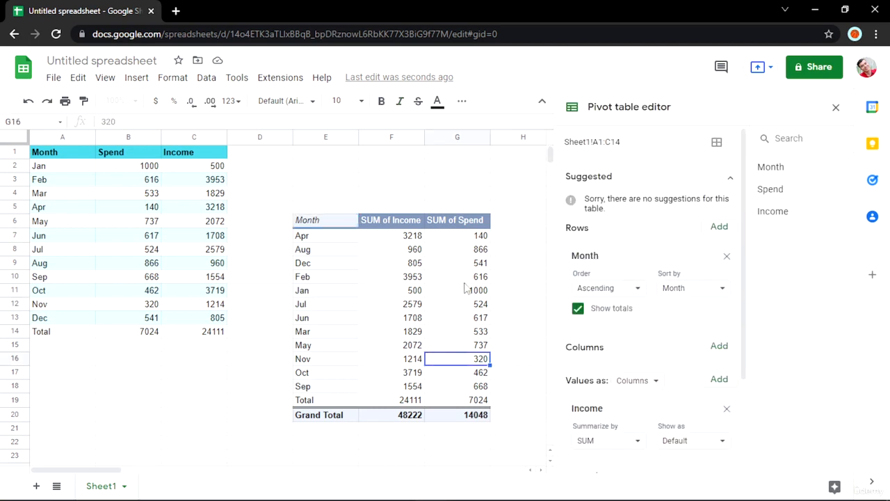
click(460, 278)
click(365, 276)
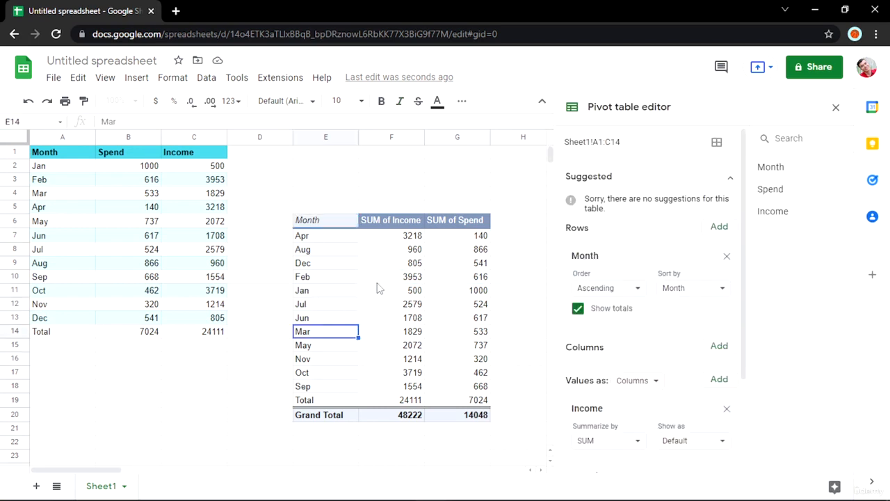
scroll(402, 275, down, 2)
scroll(401, 281, up, 2)
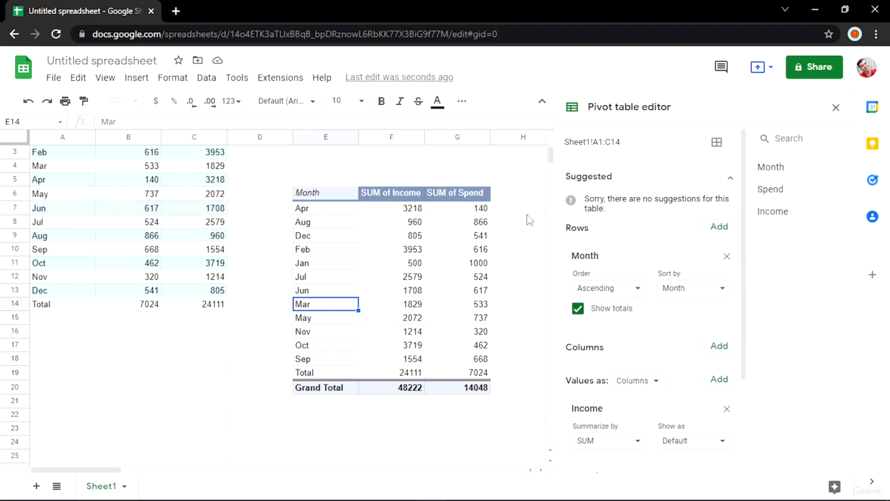
click(272, 336)
click(206, 291)
scroll(193, 347, up, 2)
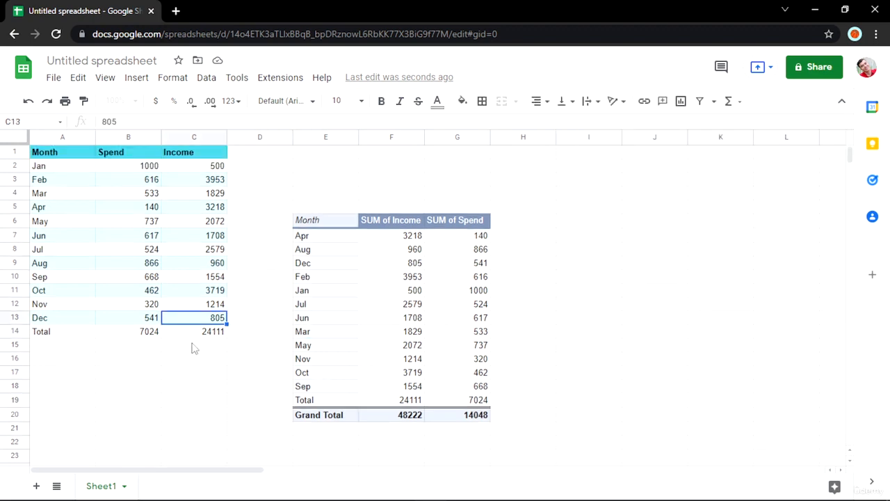
Step: Set the Apr income in the source data, cell C5, to 100
click(197, 211)
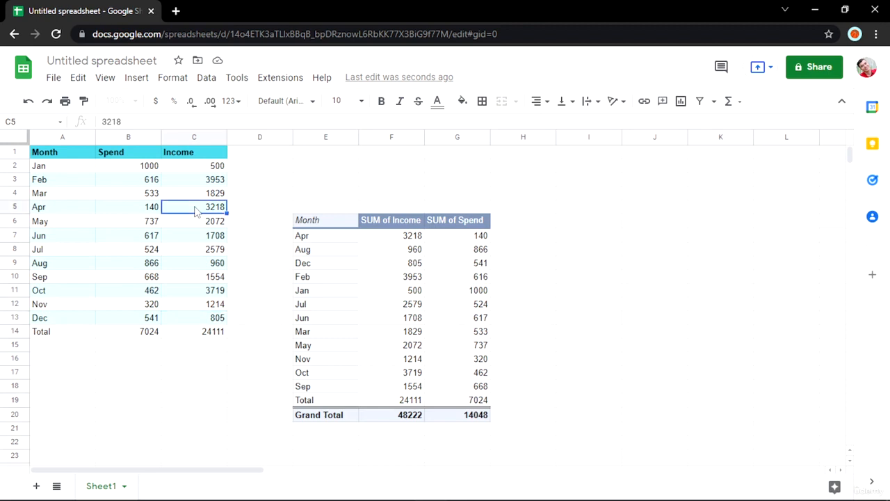
text(100)
click(238, 250)
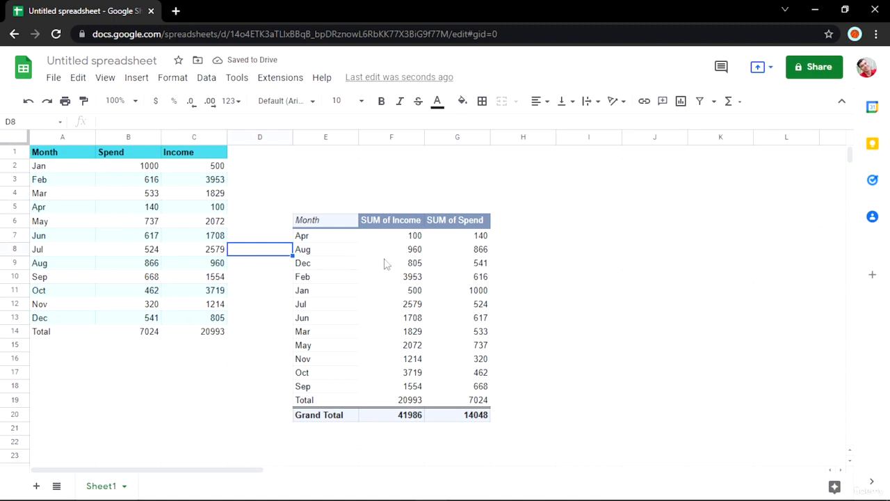
click(438, 264)
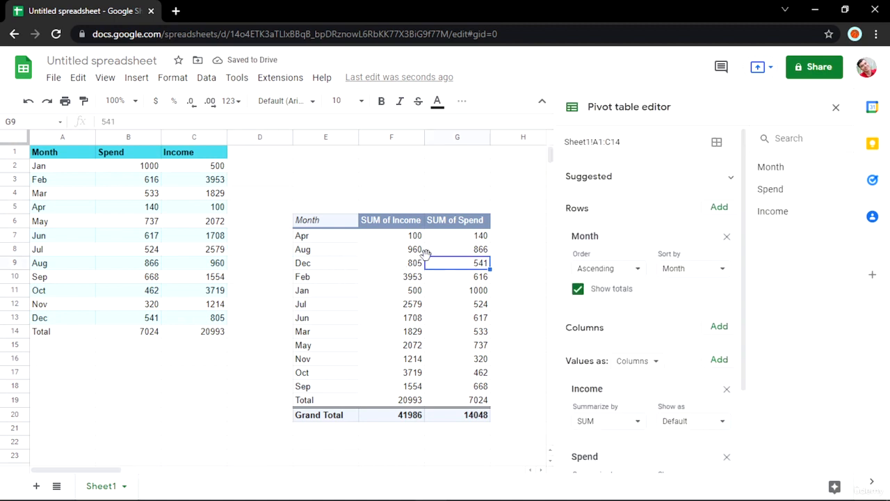
click(326, 193)
click(137, 78)
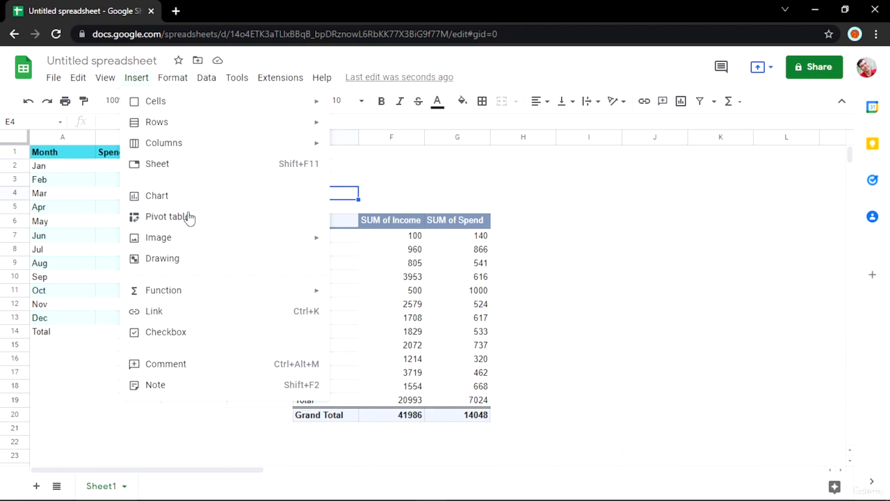
click(207, 78)
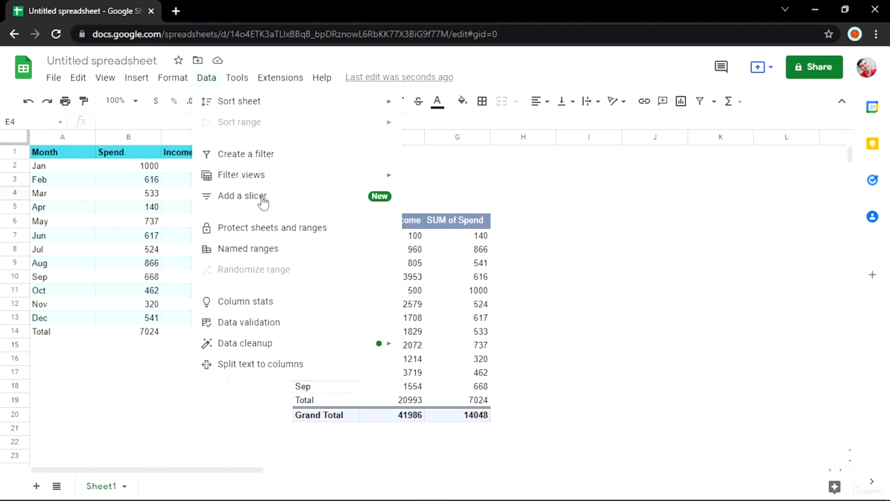
click(523, 217)
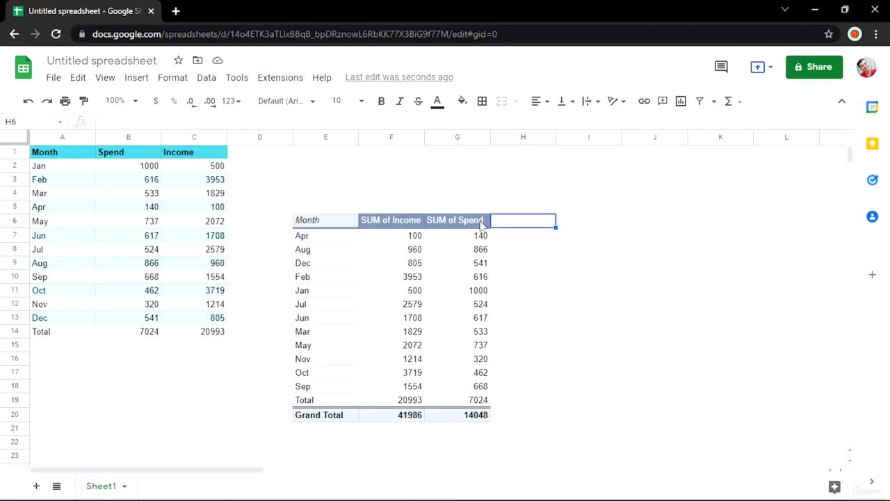
drag(469, 221, 365, 344)
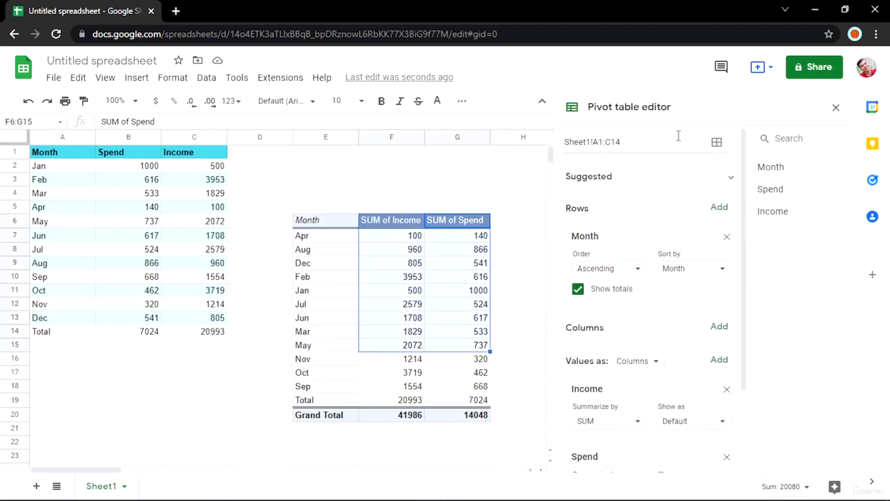
click(531, 235)
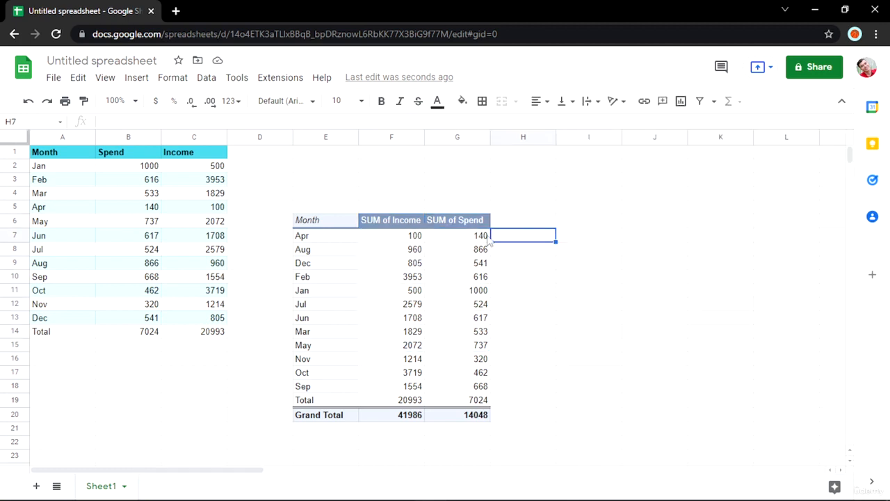
Step: Add a slicer with the pivot table selected and place it above the pivot table, around columns F to I
click(331, 221)
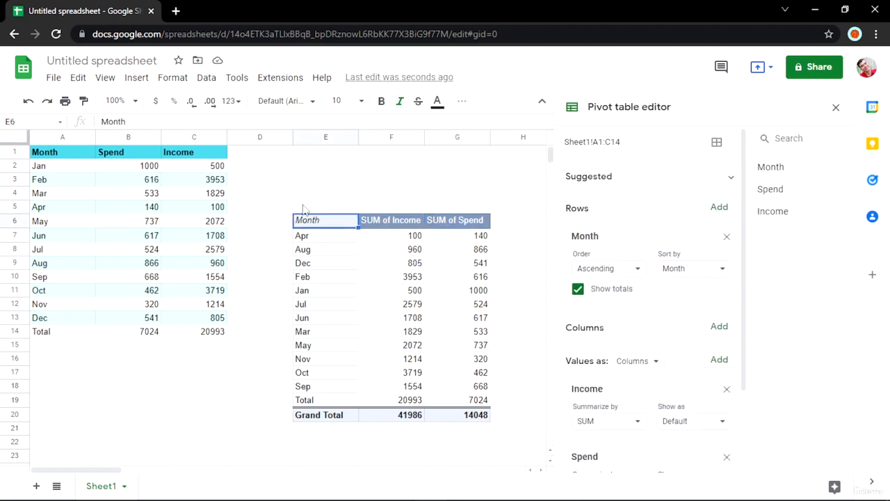
click(206, 77)
click(234, 201)
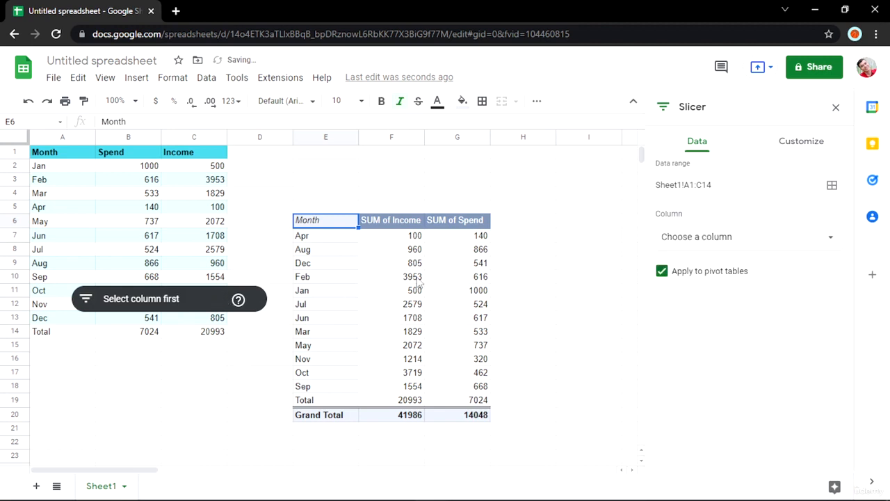
click(117, 304)
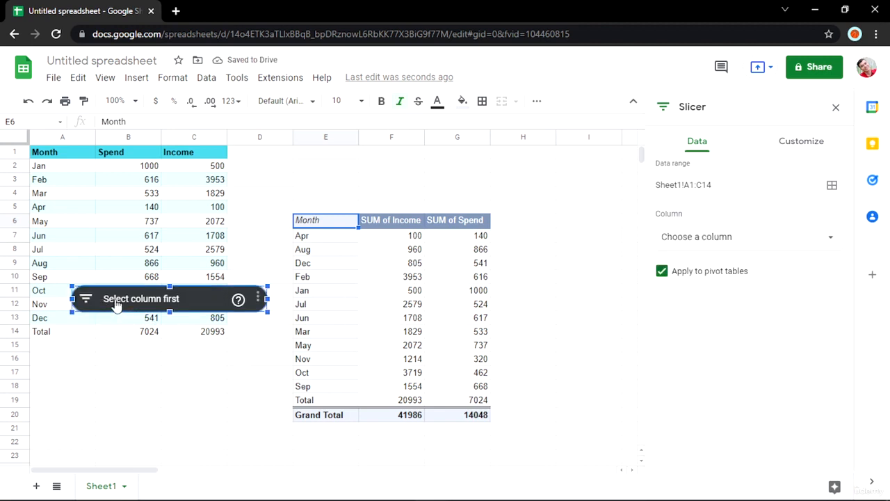
drag(117, 305, 458, 171)
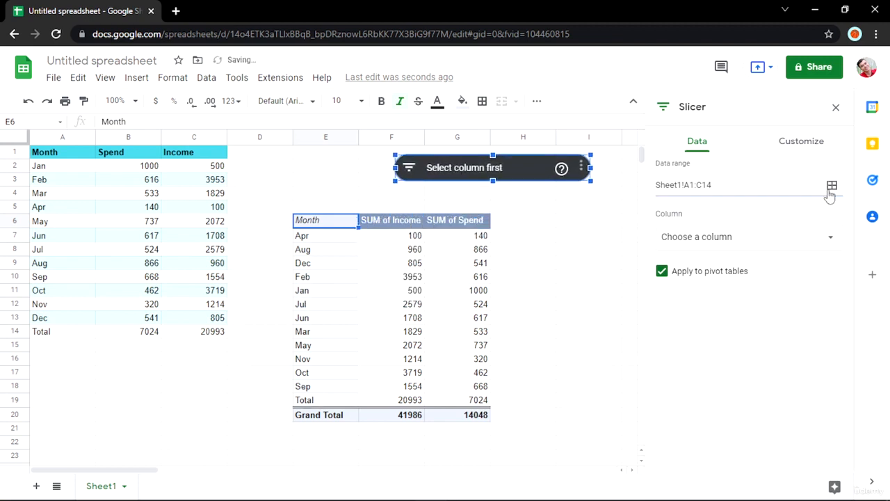
Step: Set the slicer's data range to Sheet1!E6:G20 and its column to Month, keeping it applied to pivot tables
click(831, 185)
click(381, 299)
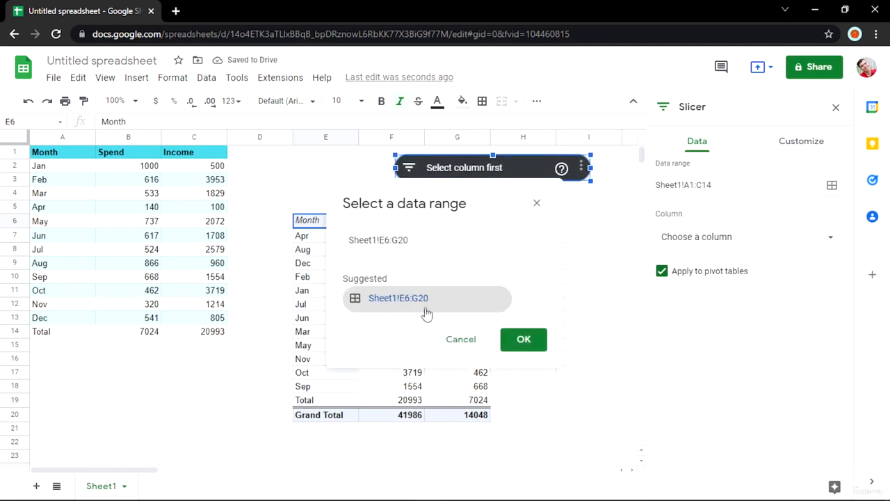
click(524, 340)
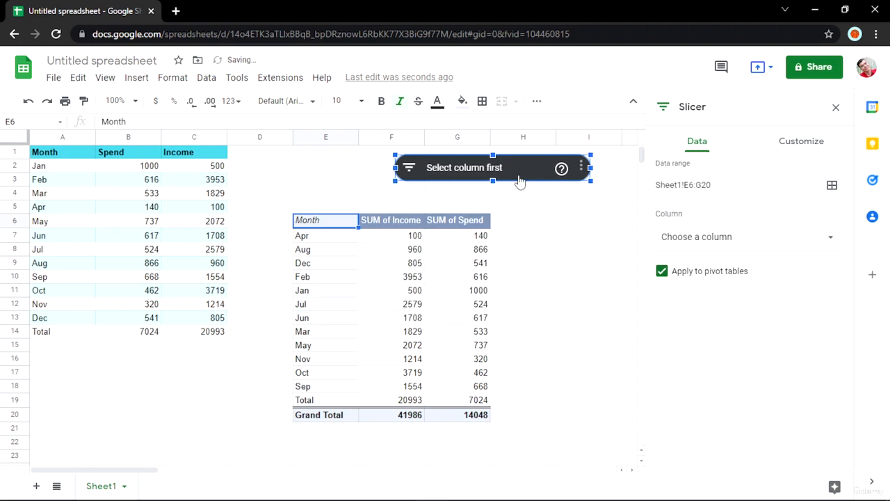
click(410, 168)
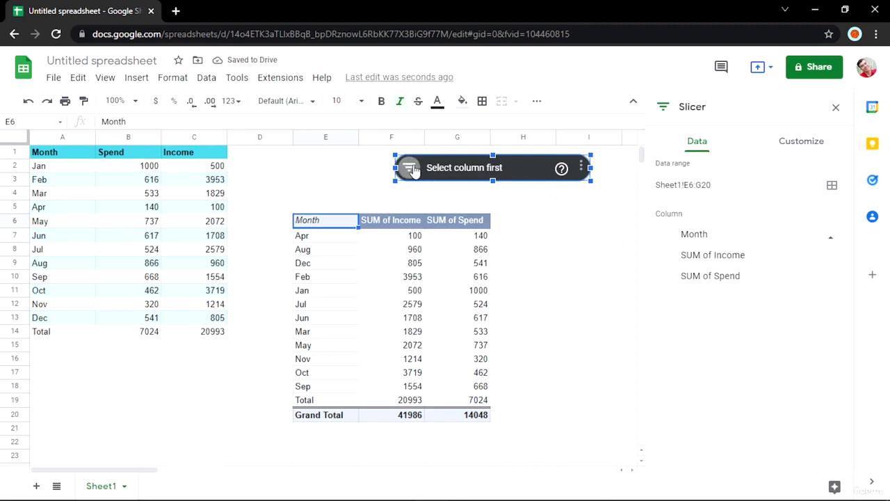
click(697, 238)
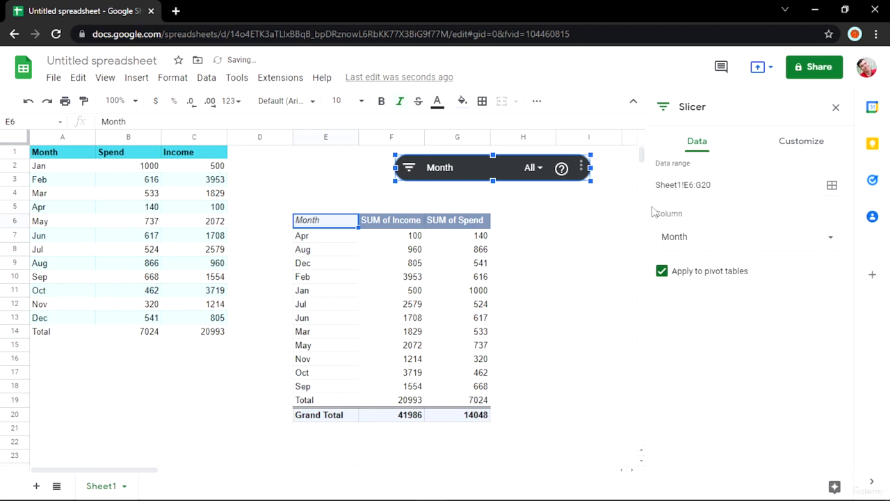
click(705, 273)
click(703, 276)
Step: Filter the Month slicer by values to show only Apr, and select the area around the filtered pivot table
click(541, 169)
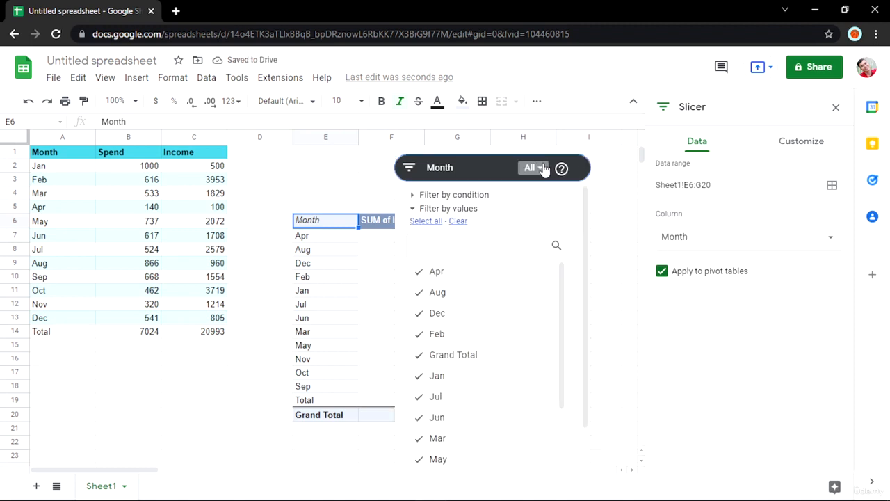
click(460, 221)
click(432, 278)
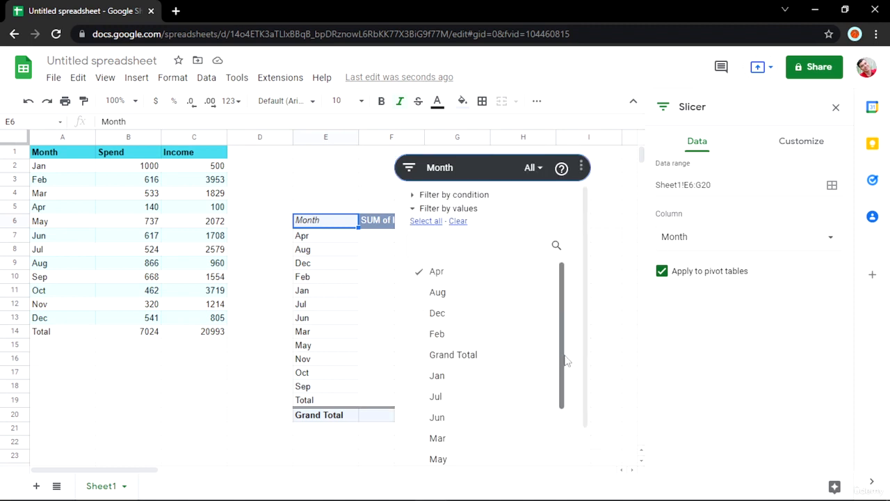
scroll(566, 375, down, 5)
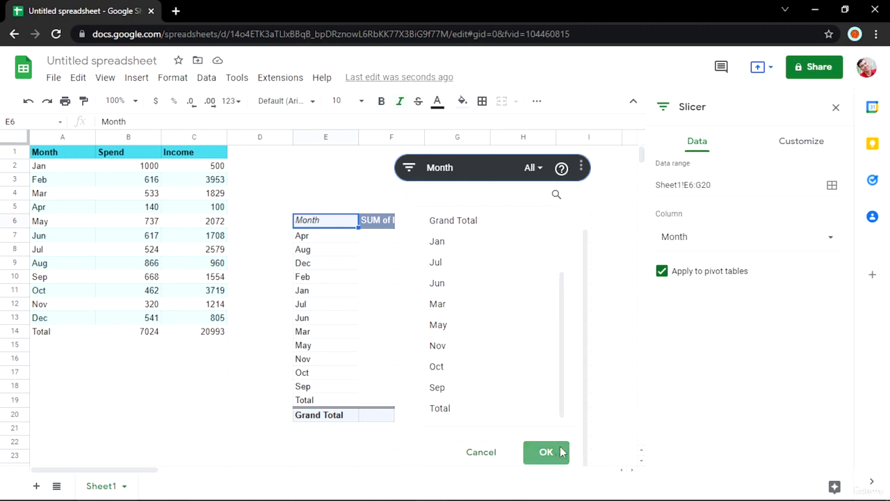
click(546, 452)
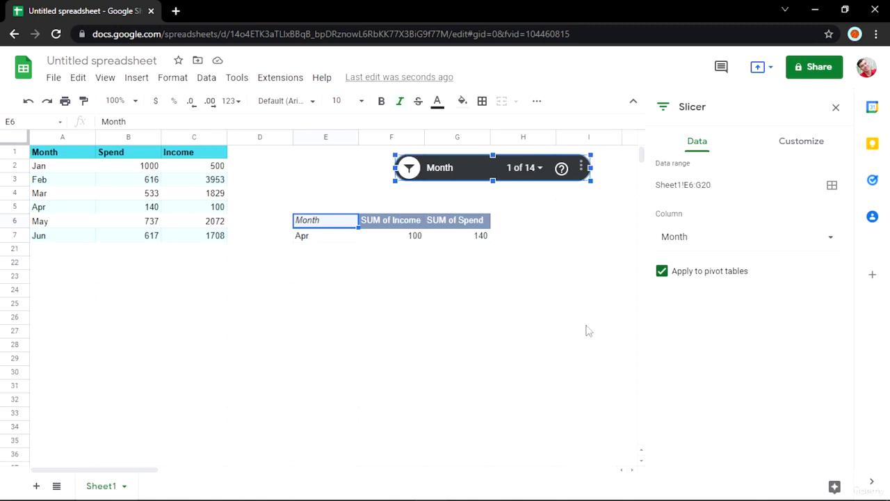
drag(279, 193, 513, 277)
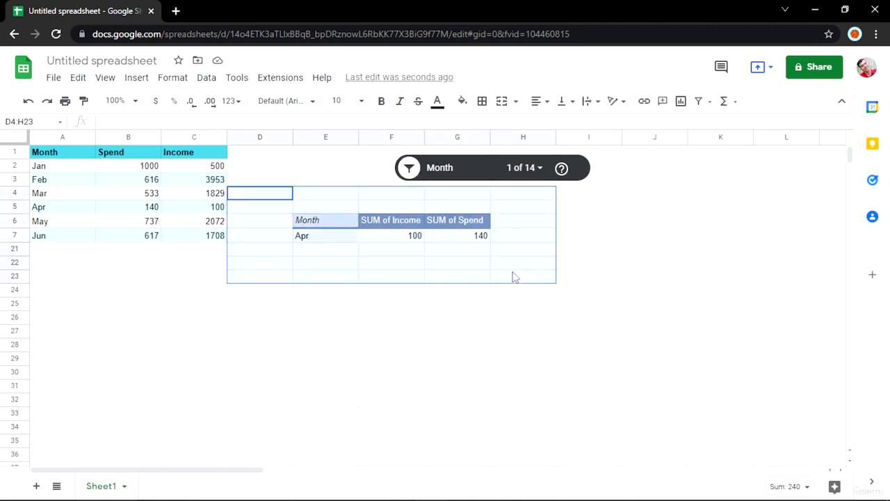
Step: Move the Month slicer to the empty area beside the pivot table, around columns I to K at row 7
click(522, 334)
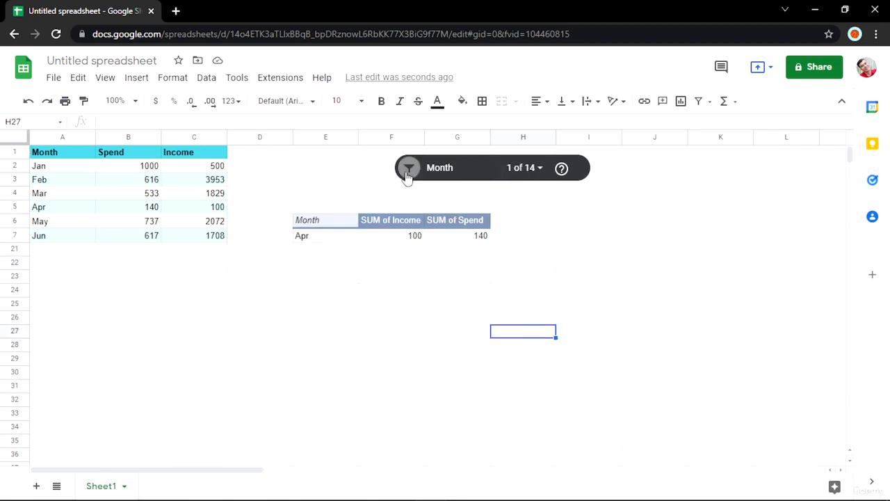
drag(445, 178, 628, 241)
click(644, 321)
Step: Clear all values in the Month slicer's filter and apply the empty selection
click(671, 235)
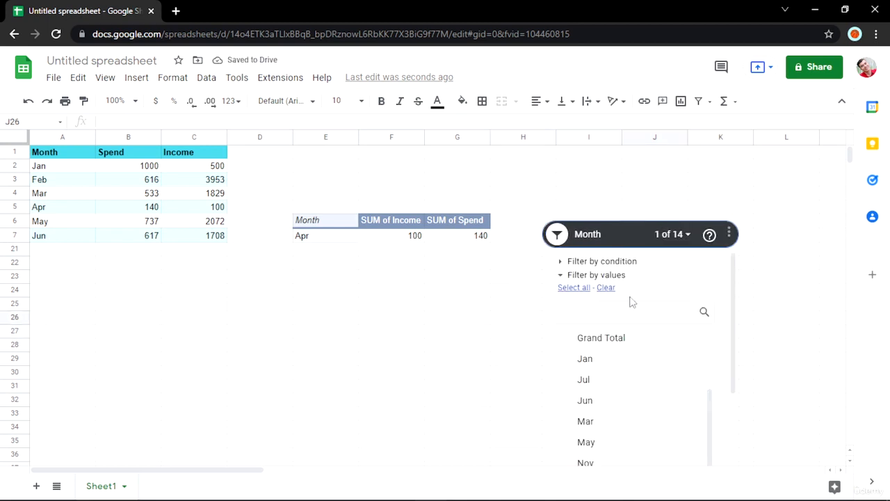
scroll(668, 409, down, 3)
click(688, 456)
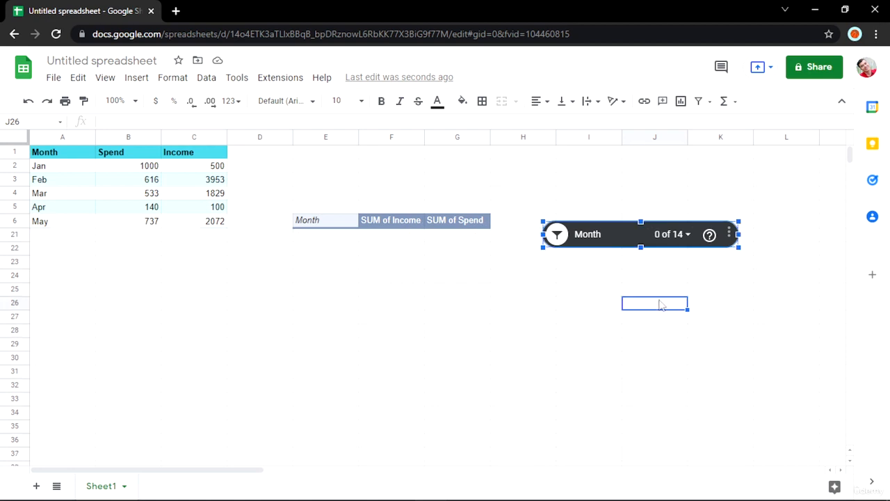
Step: Select all values in the Month slicer's filter and apply it to the pivot table
click(671, 234)
click(574, 287)
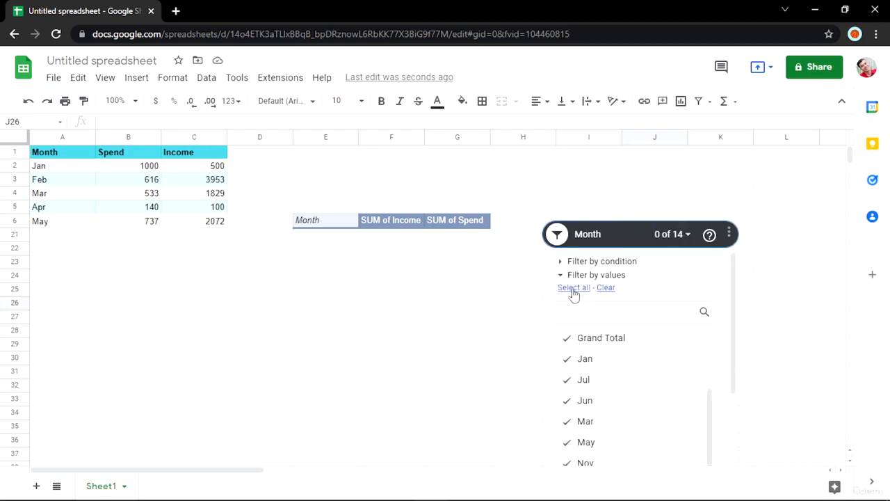
scroll(720, 372, down, 3)
click(692, 453)
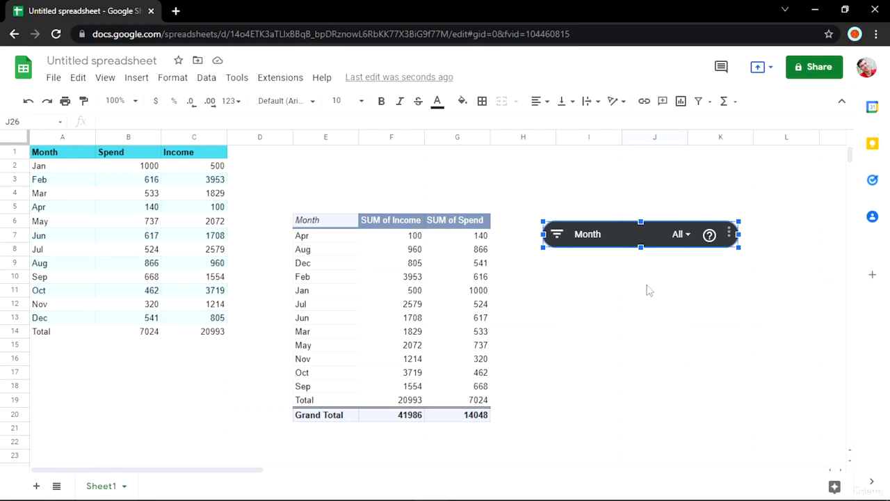
Step: Open the Month slicer for editing and review its title, font and color customization options
click(729, 233)
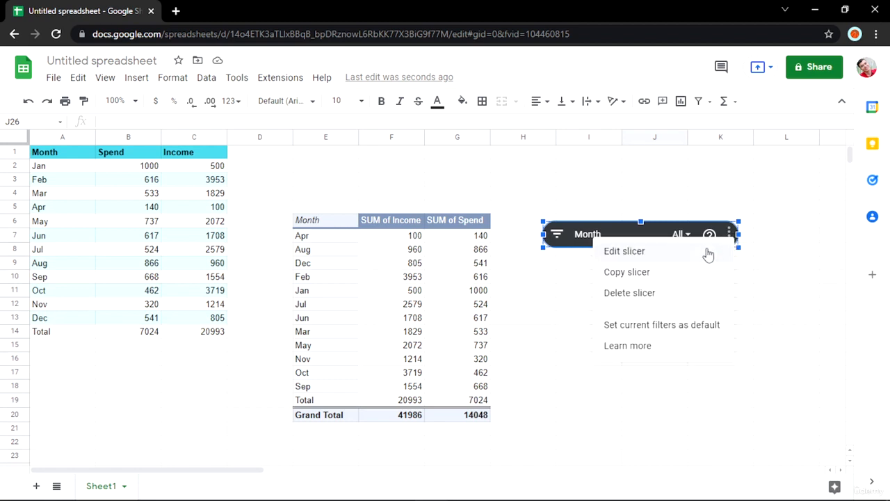
click(708, 254)
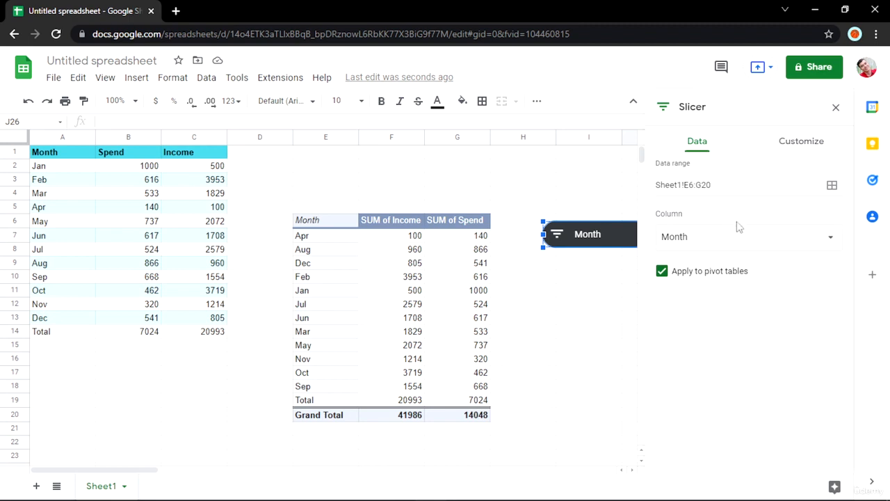
click(793, 155)
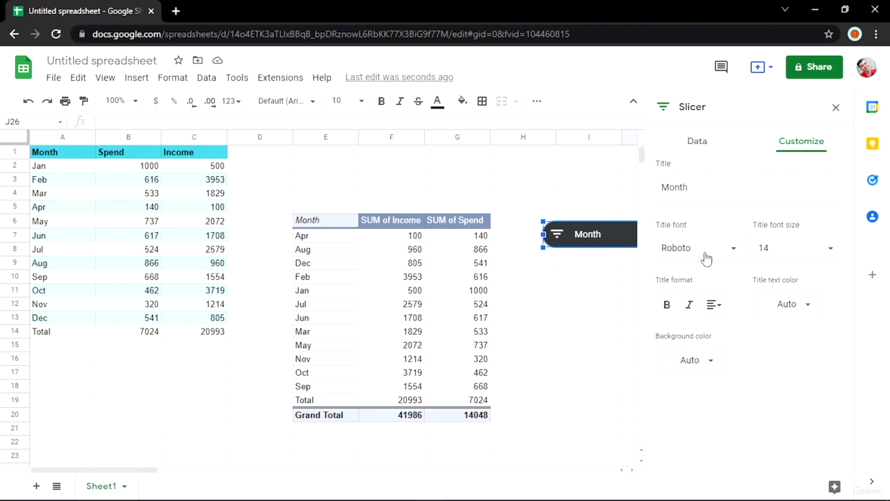
click(722, 193)
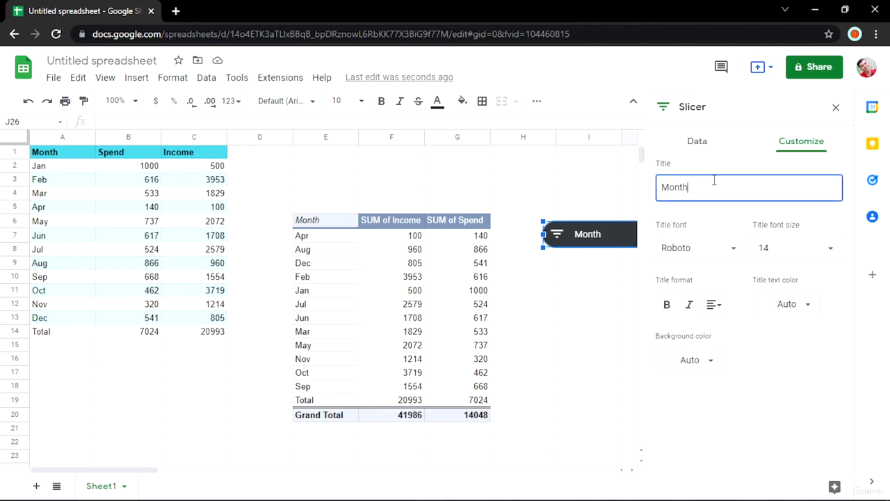
click(721, 145)
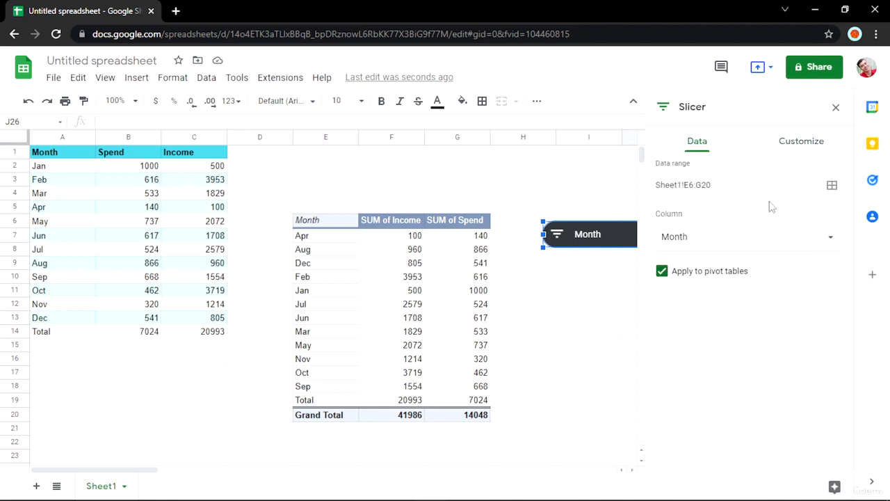
Step: Try SUM of Income and SUM of Spend as the slicer's column, return it to Month and close the slicer settings
click(763, 235)
click(747, 259)
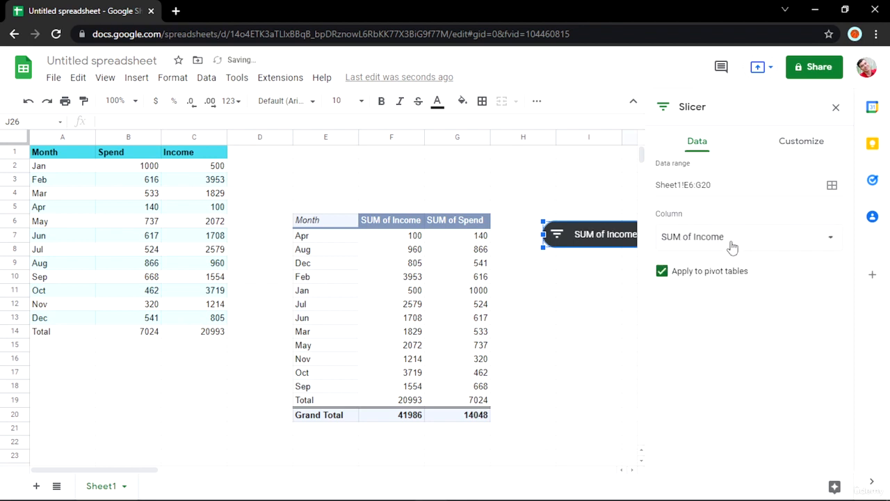
click(731, 244)
click(725, 277)
click(720, 248)
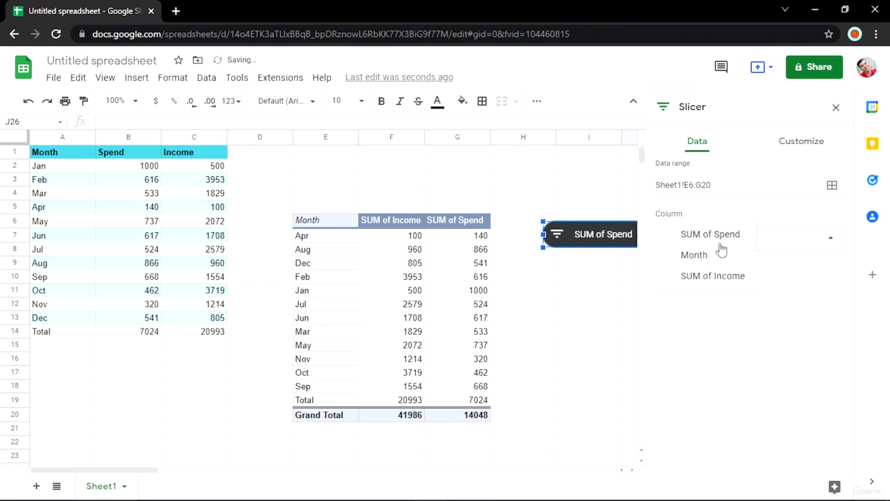
click(718, 257)
click(836, 108)
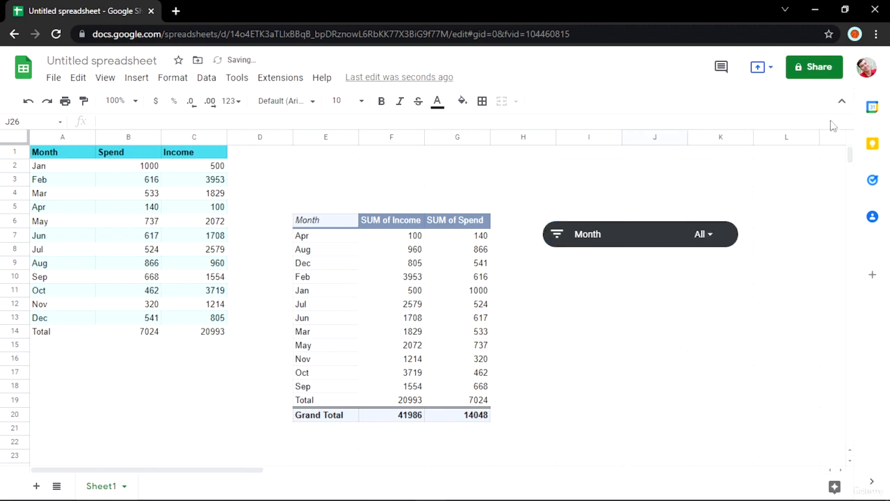
click(745, 236)
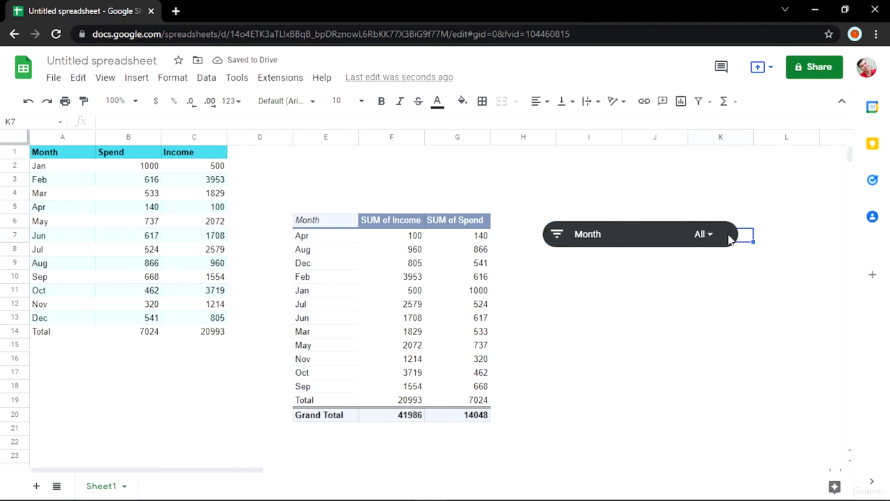
click(730, 239)
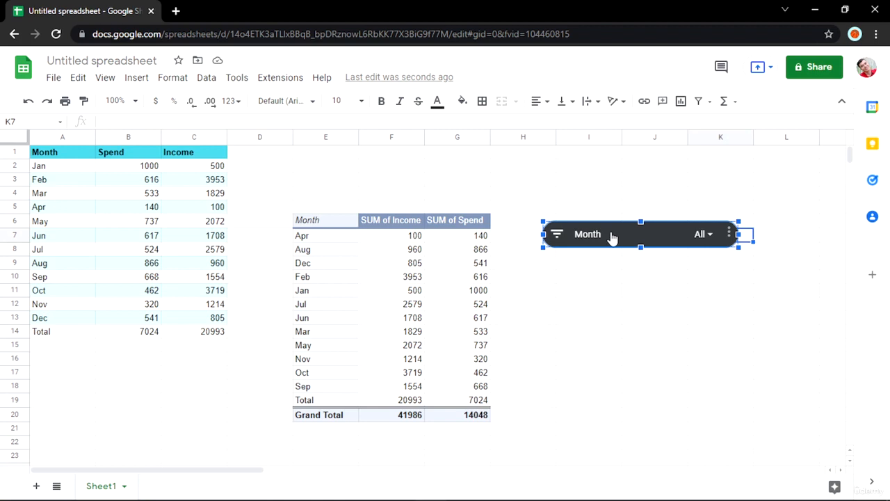
click(209, 80)
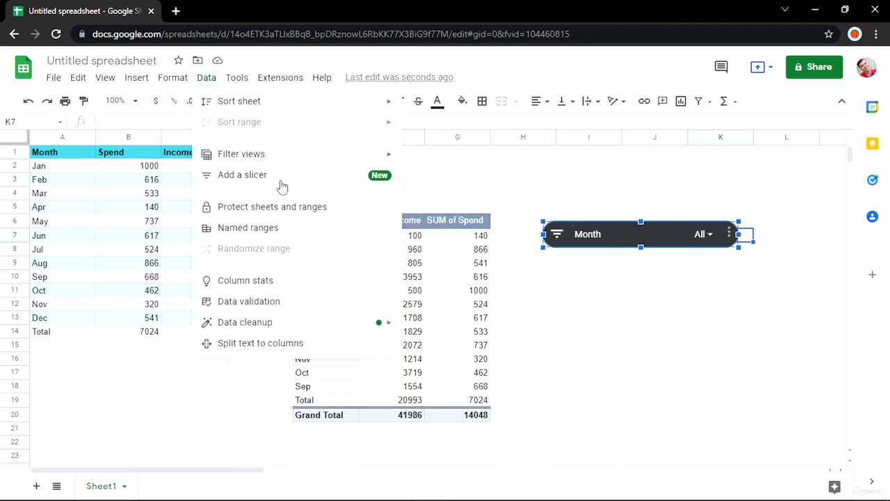
click(605, 305)
click(137, 77)
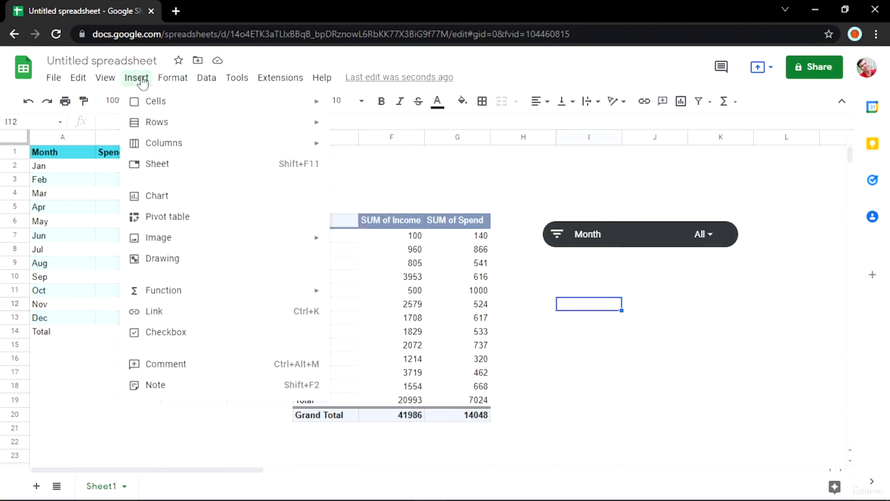
mouse_move(202, 82)
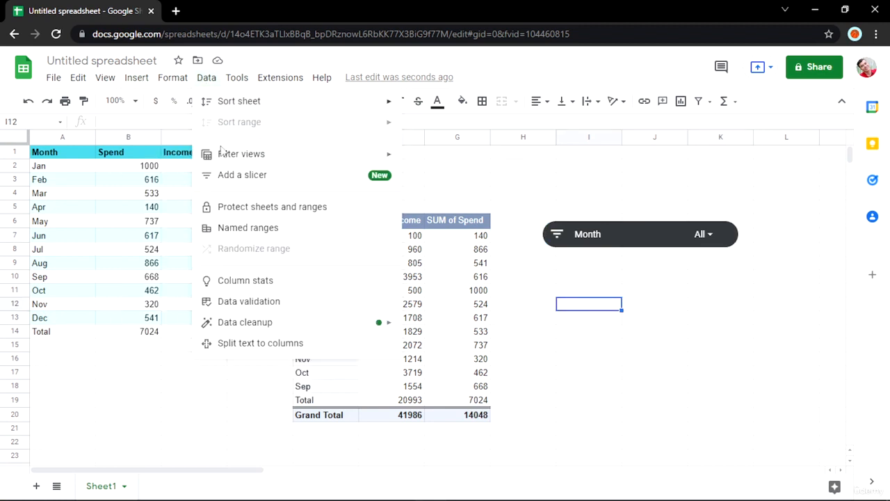
click(663, 397)
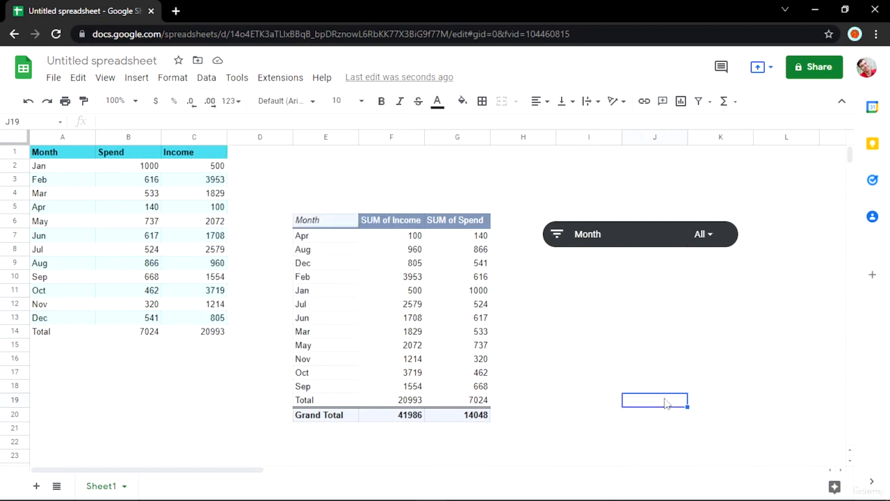